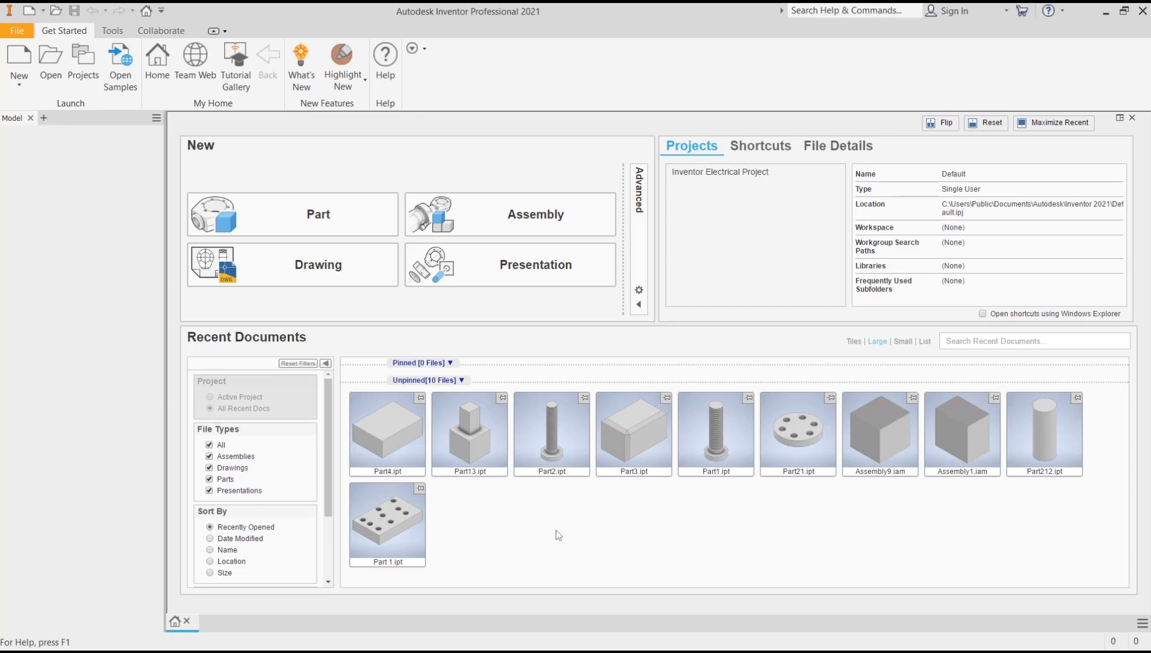
- Create a new part and start a 2D sketch on the XZ plane
click(319, 214)
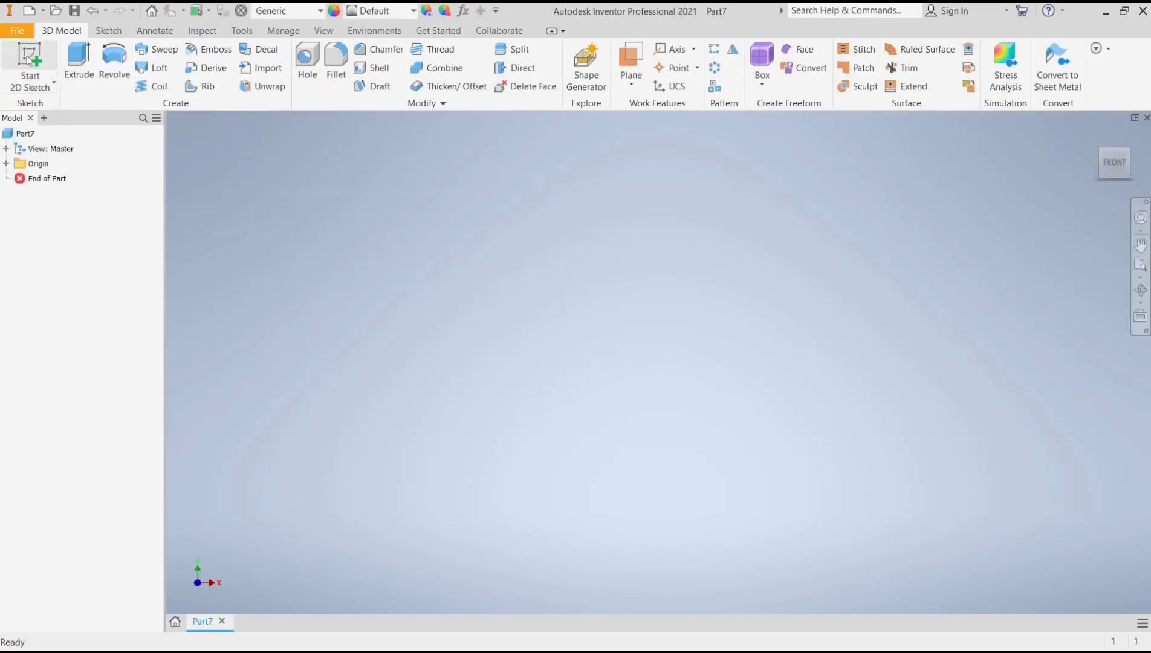
click(30, 59)
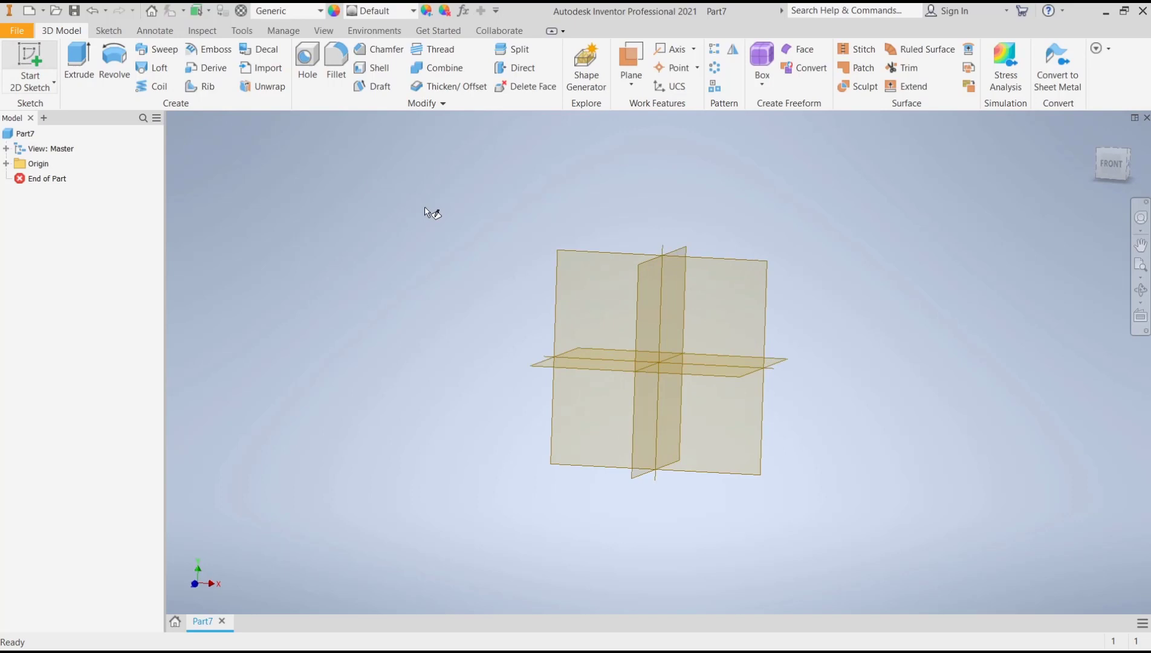
click(488, 361)
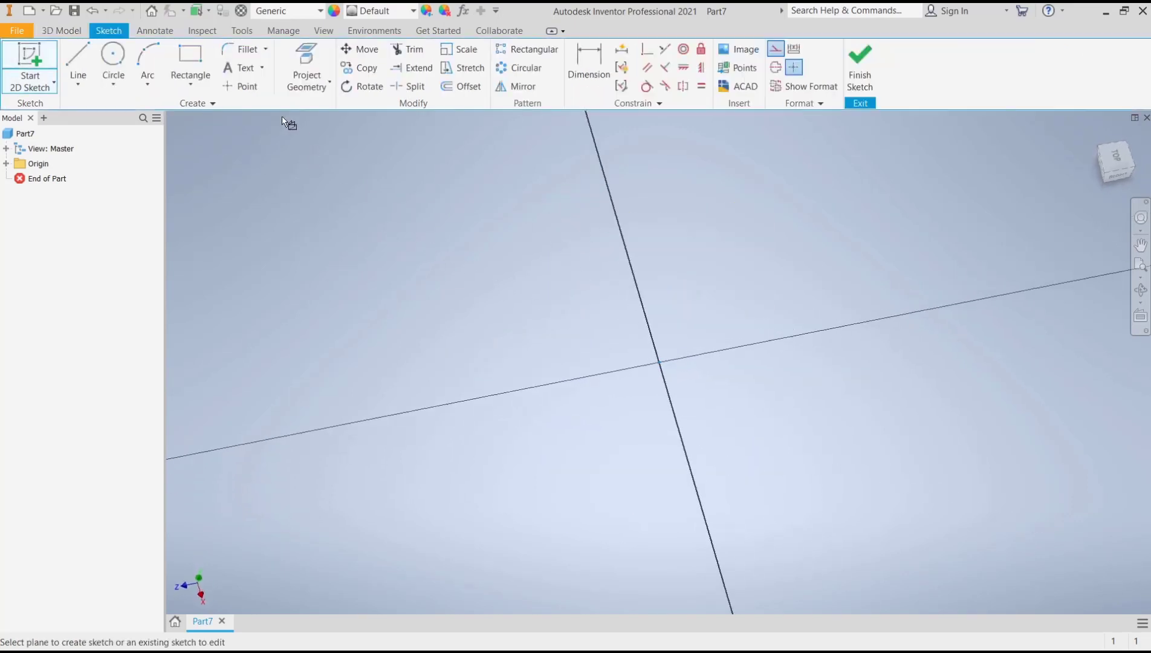
- Draw a 20 × 10 mm rectangle from the origin and finish the sketch
click(191, 62)
click(660, 361)
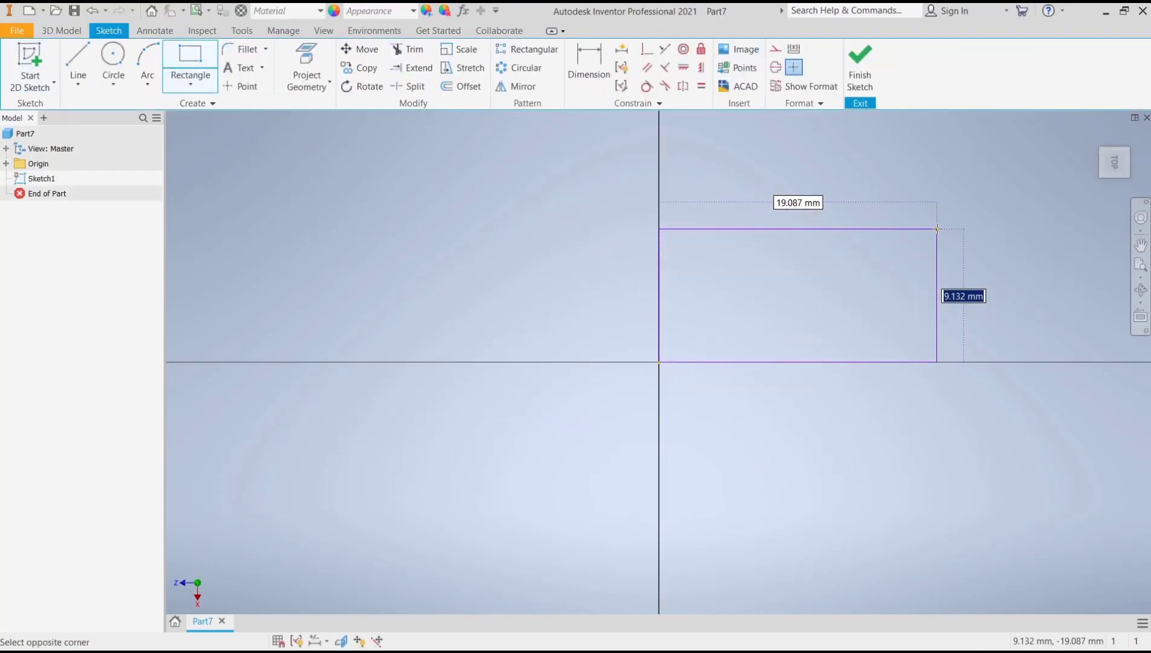
text(10)
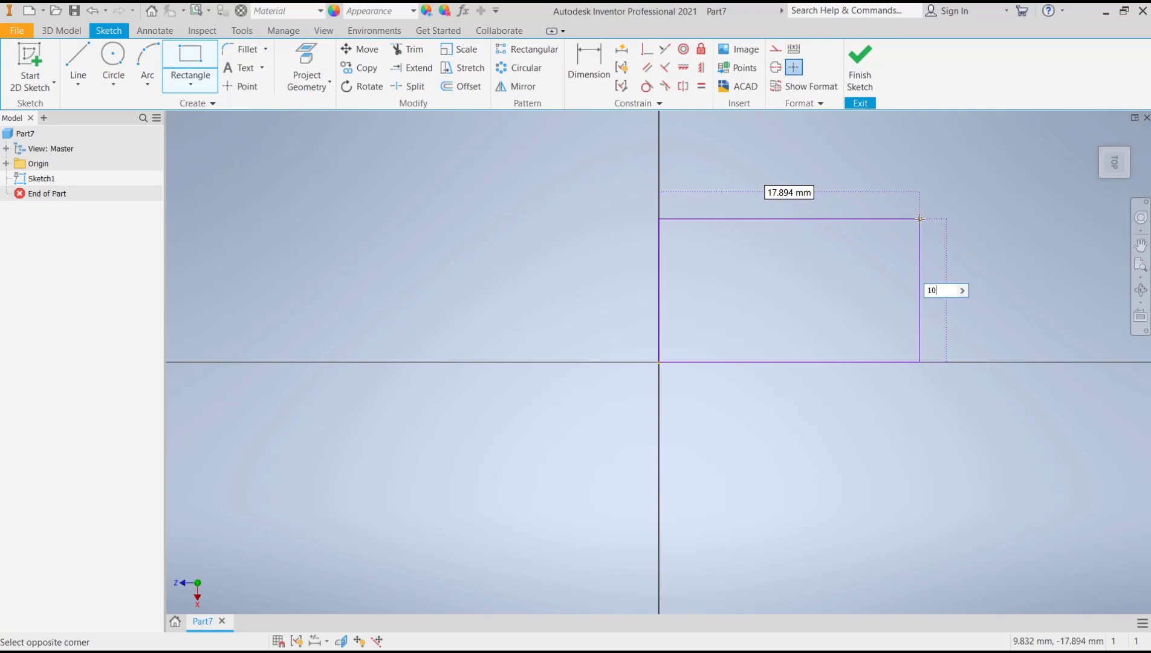
key(Tab)
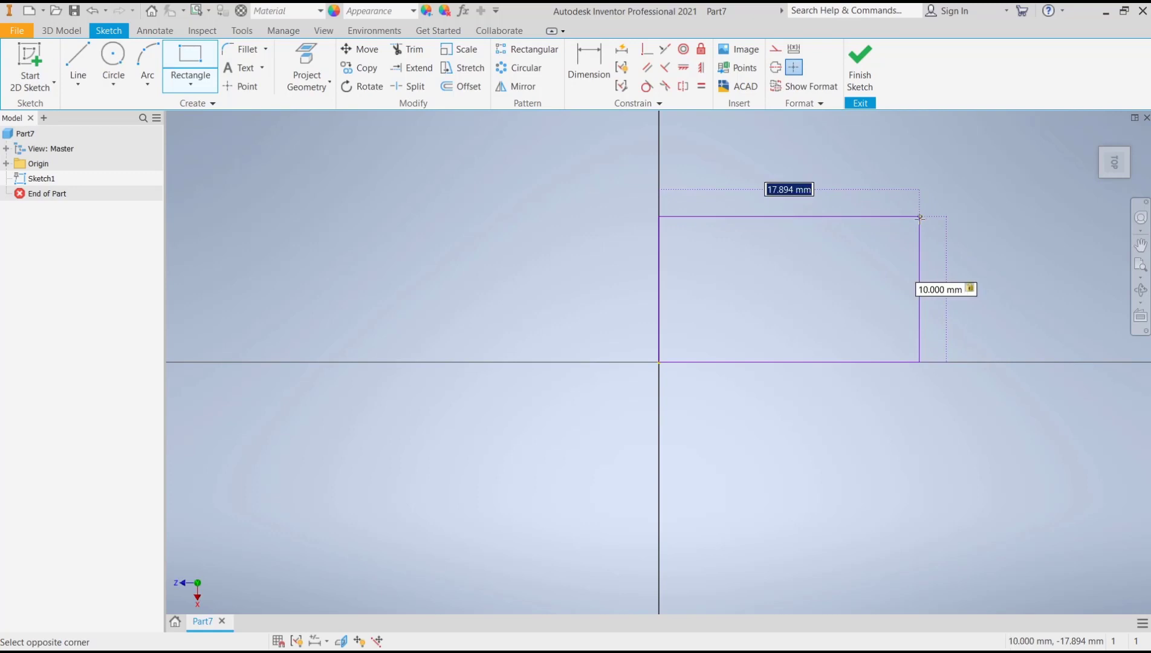
text(20)
key(Return)
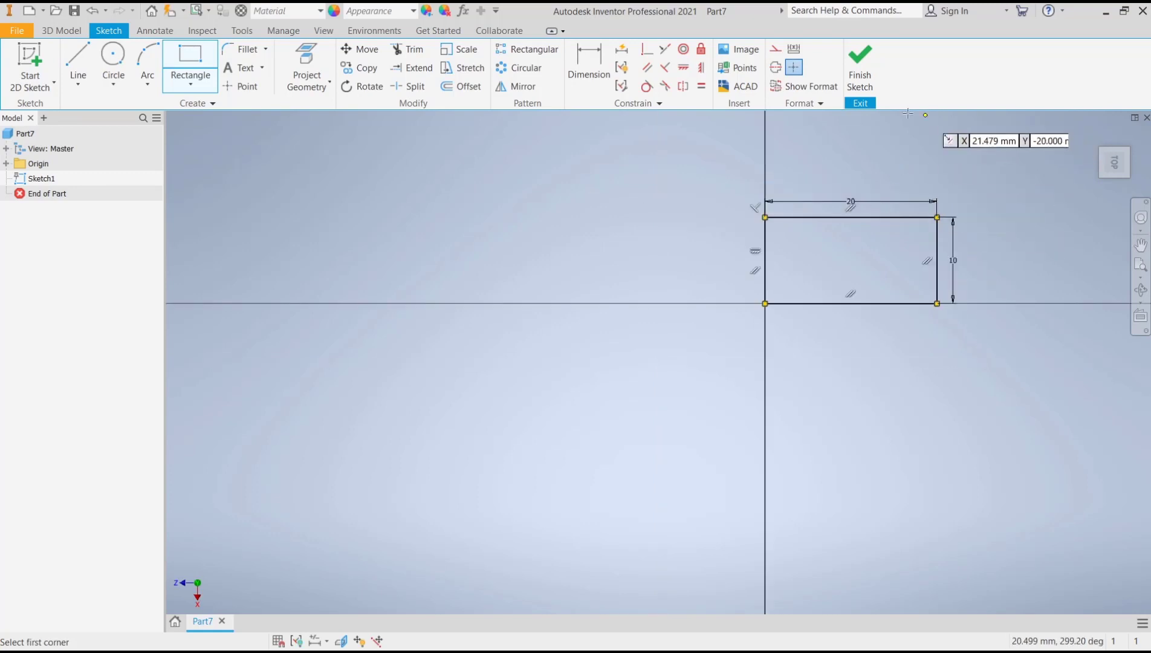
click(859, 67)
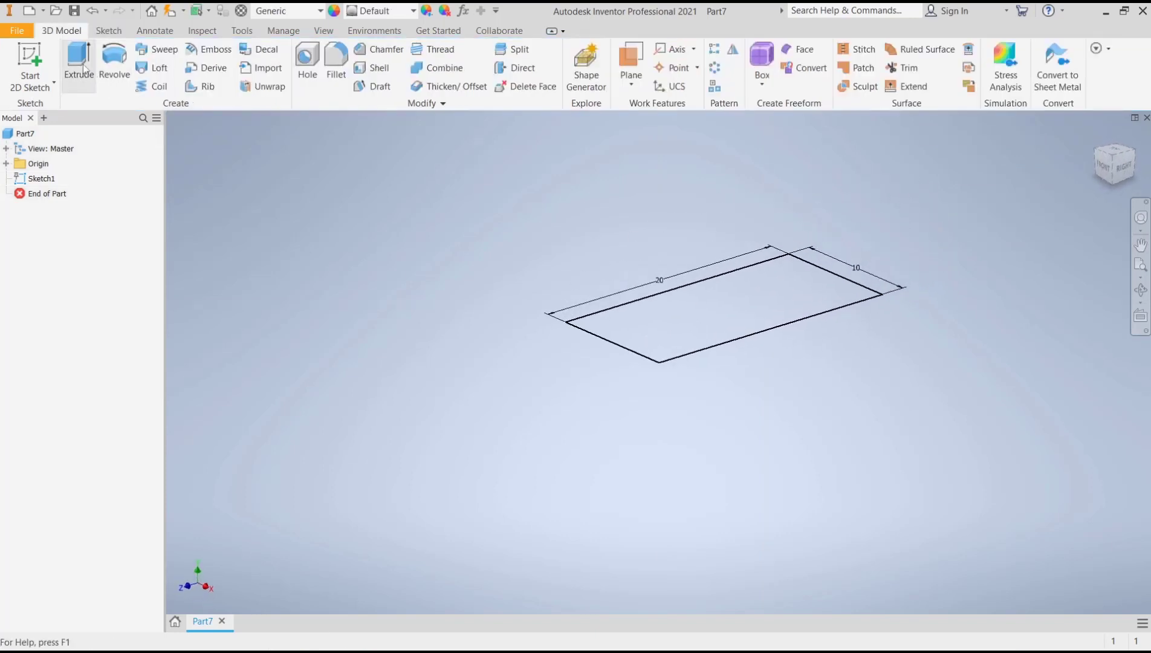
- Extrude the rectangle profile 1 mm into a thin plate
click(79, 64)
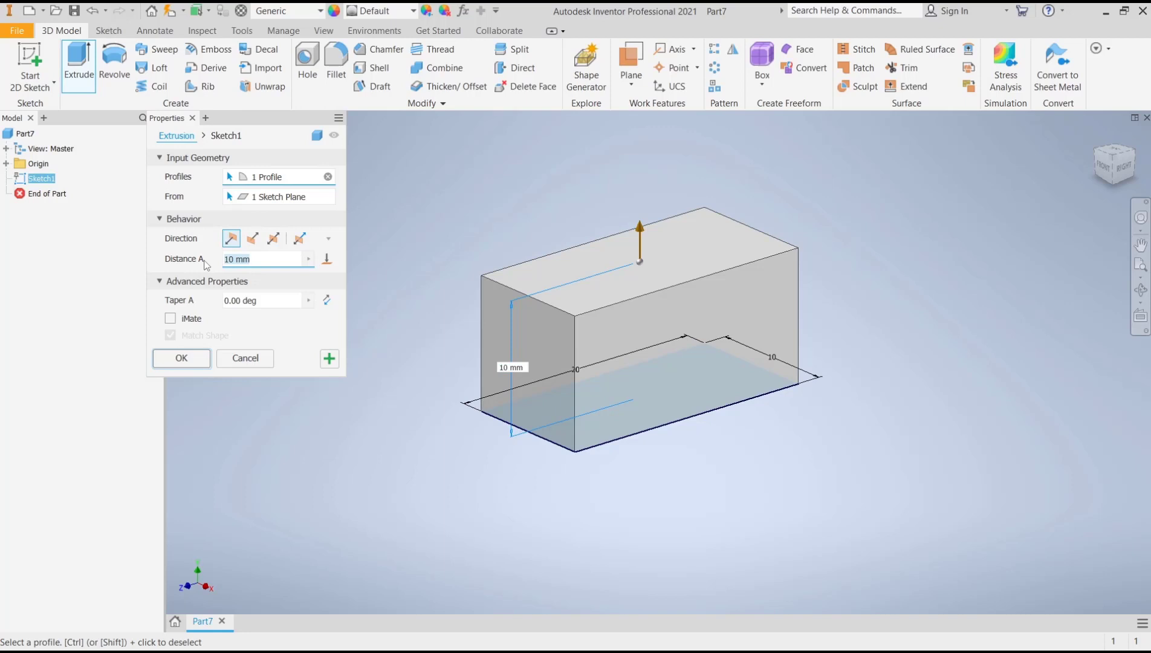
click(181, 358)
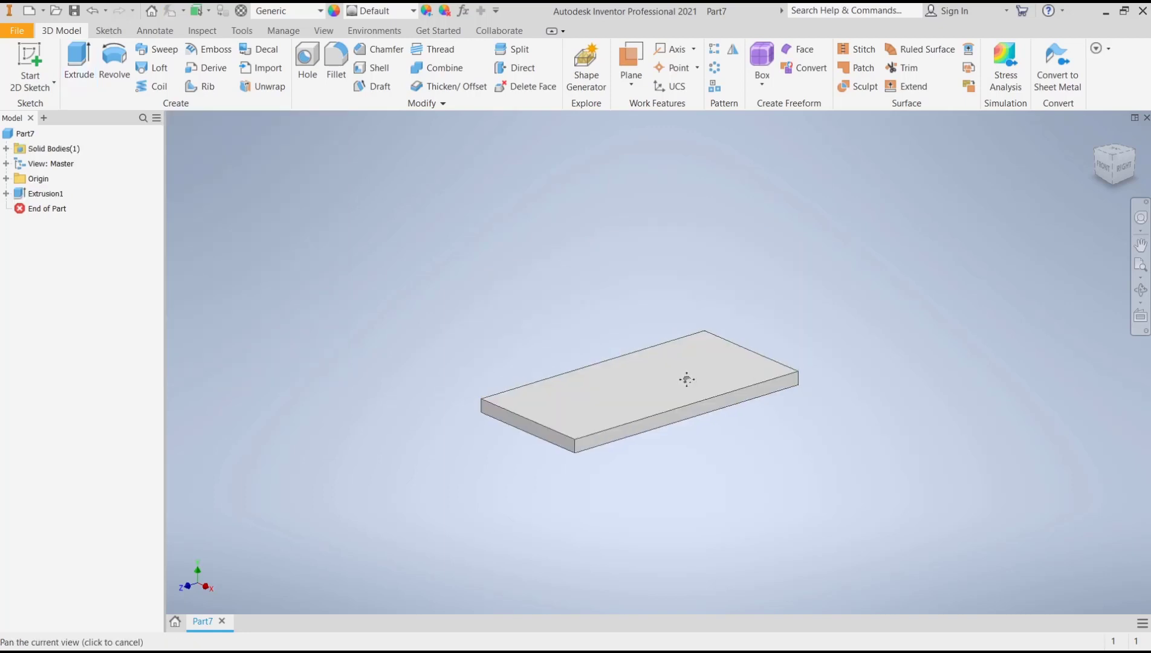
- Sketch a 2 mm diameter circle near the corner of the plate's top face
click(591, 423)
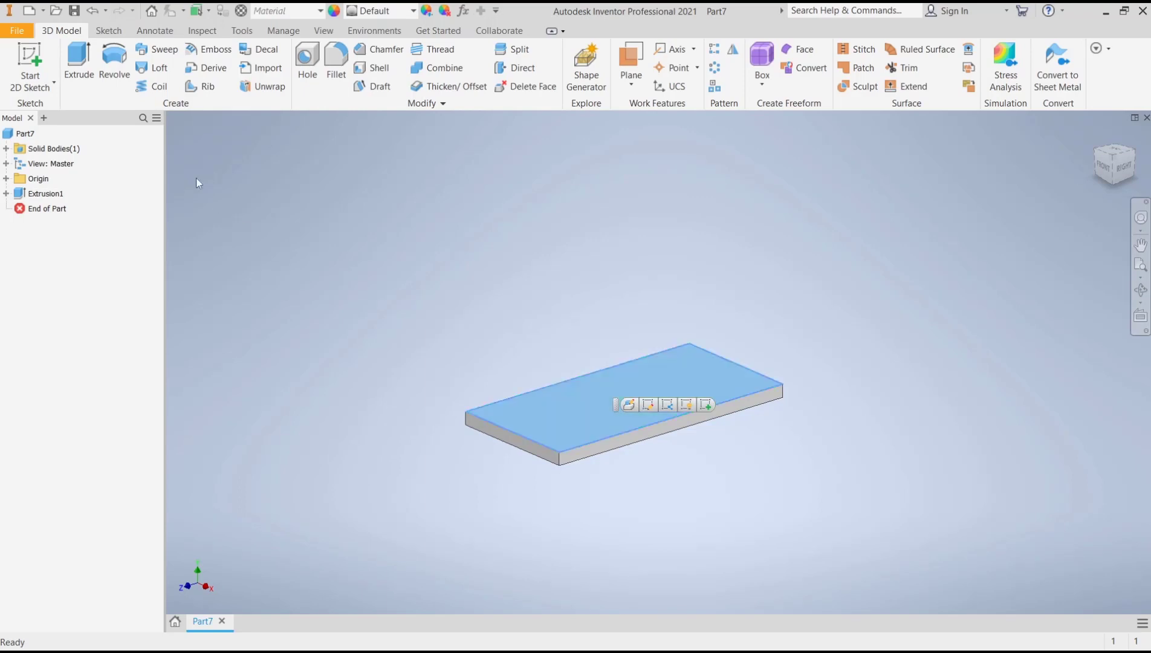
click(30, 65)
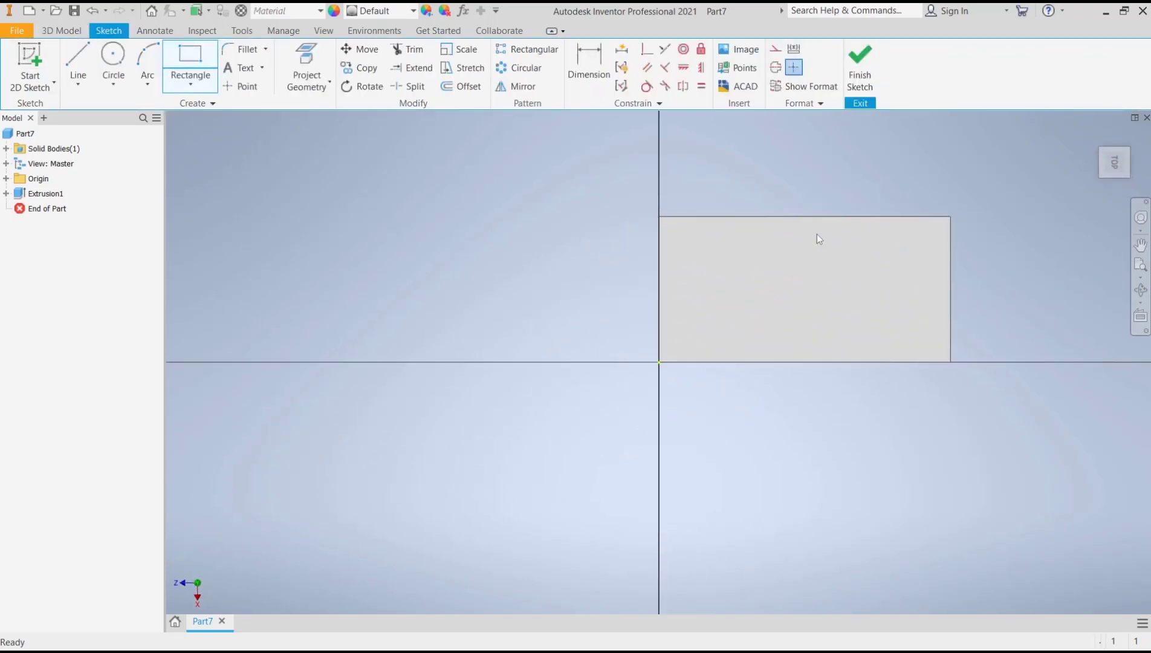
click(114, 64)
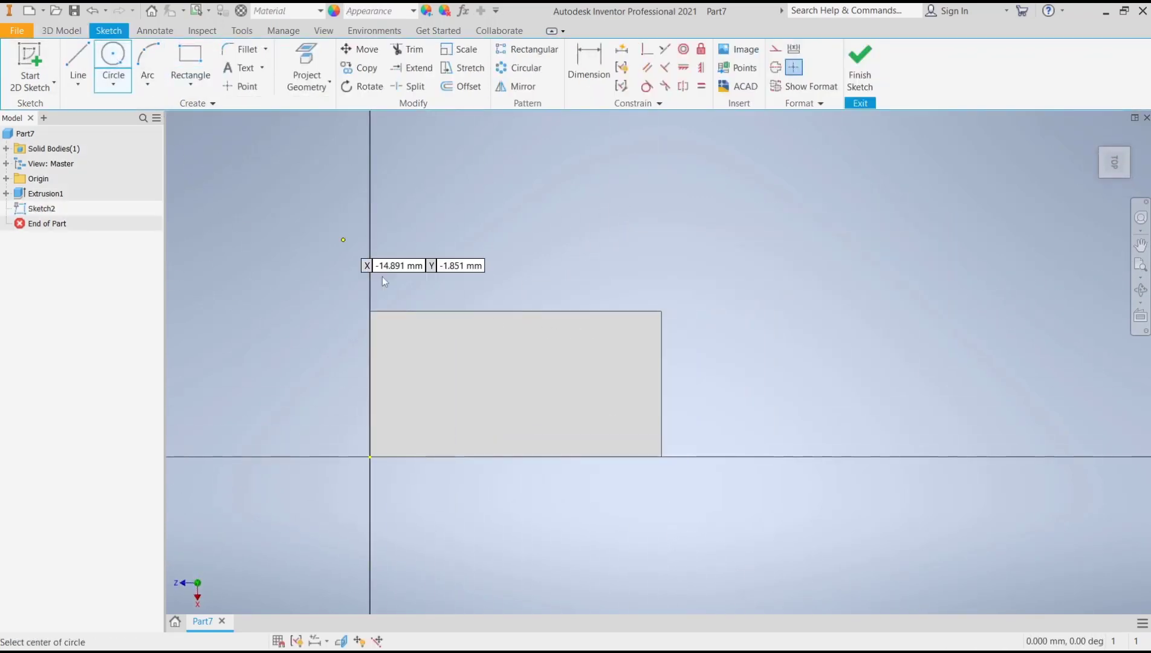
scroll(385, 338, up, 2)
click(427, 352)
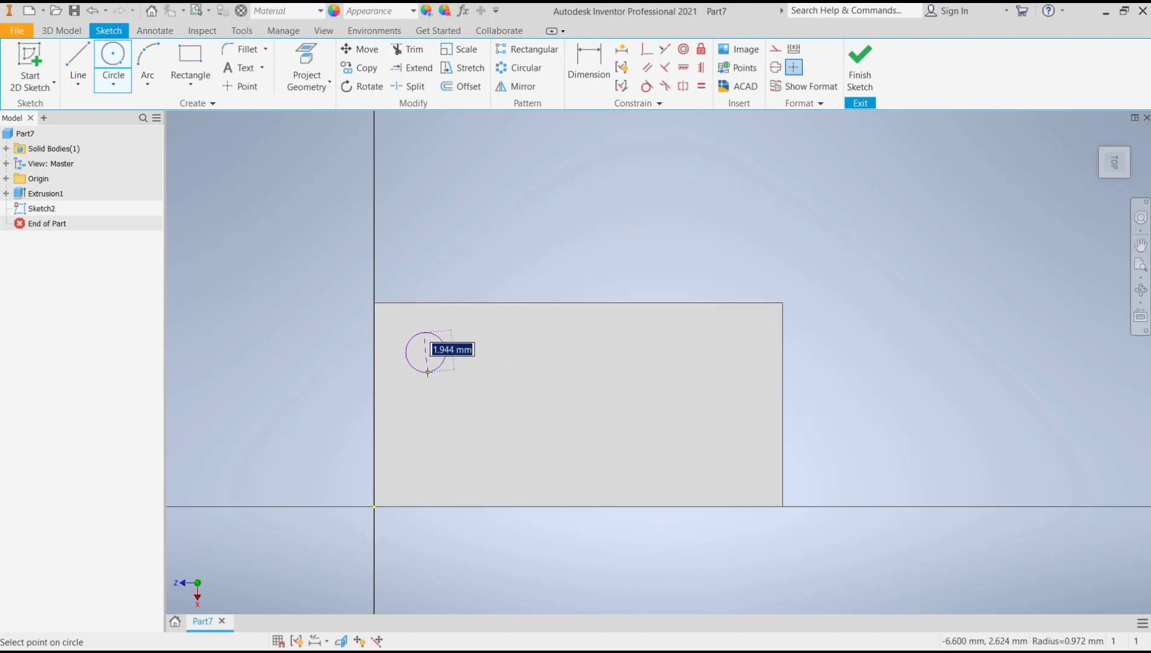
text(1)
key(Return)
scroll(423, 351, up, 3)
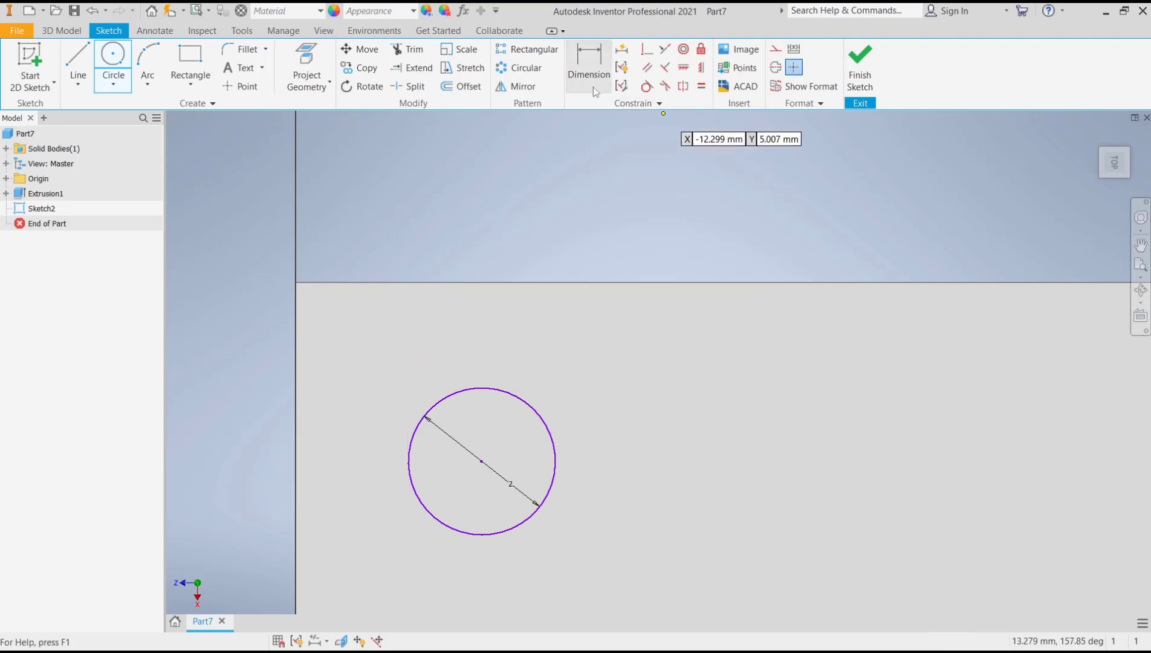
- Dimension the circle centre 2 mm from the plate's left edge
click(589, 72)
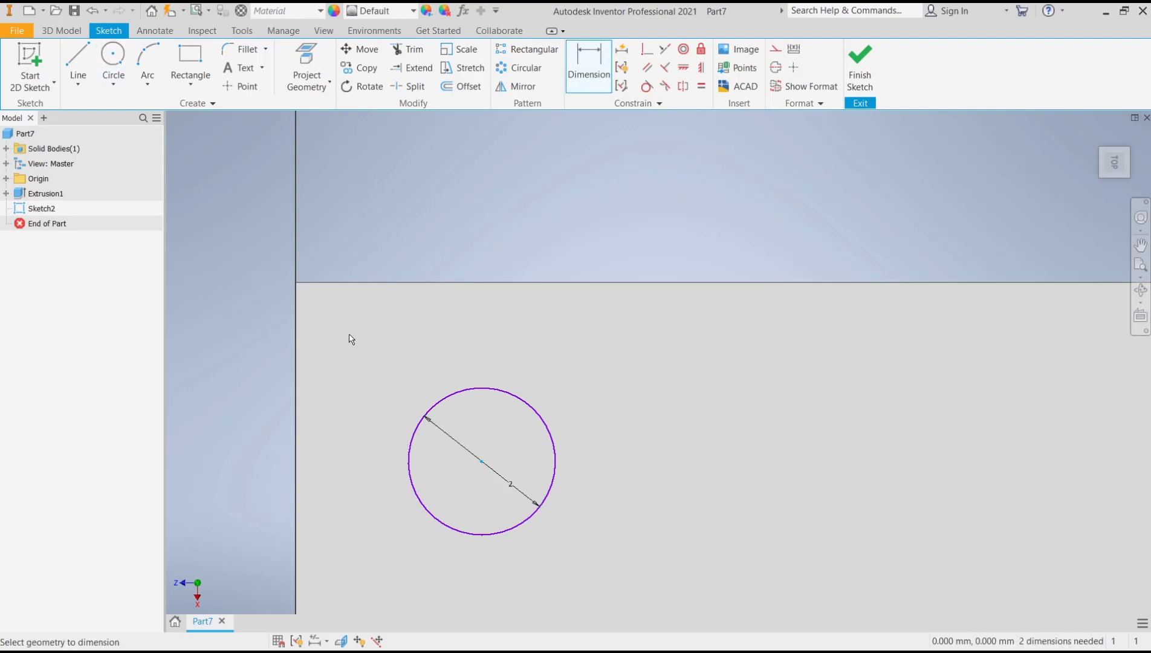
click(294, 288)
click(482, 391)
click(422, 242)
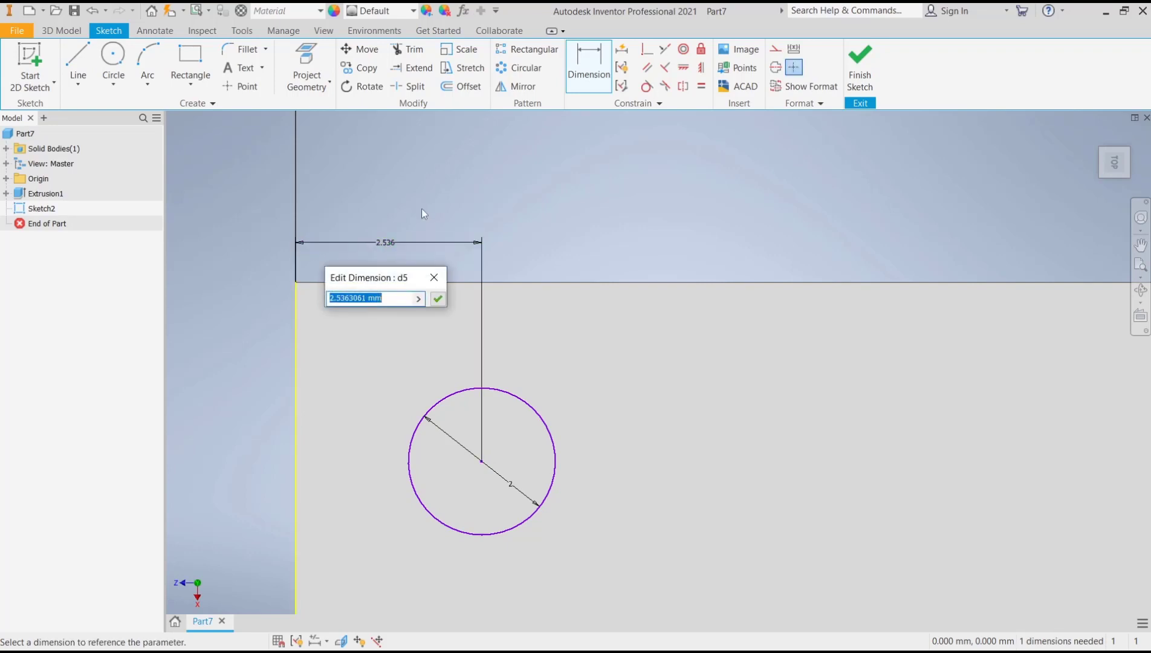
text(2)
key(Return)
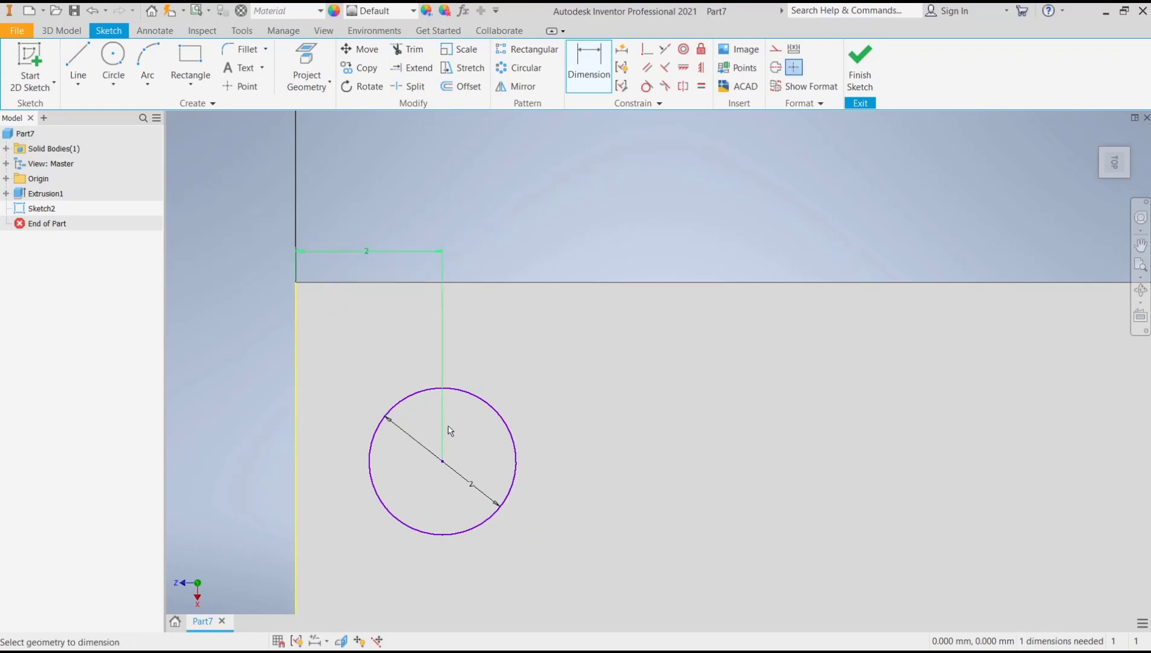
click(465, 395)
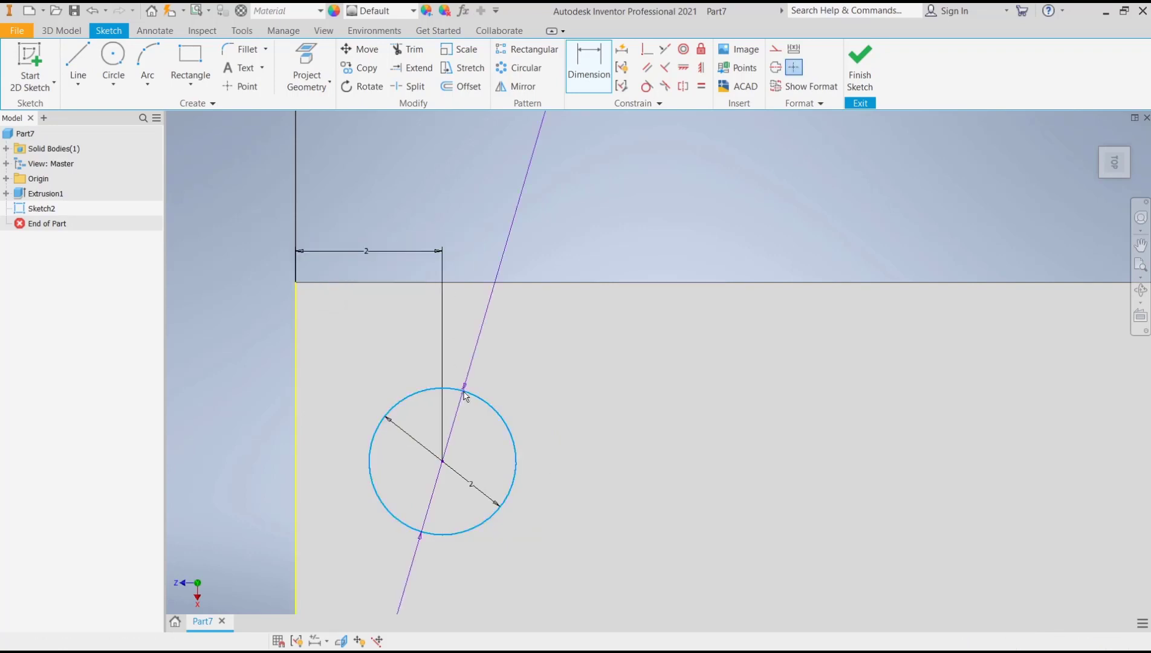
click(296, 329)
key(Escape)
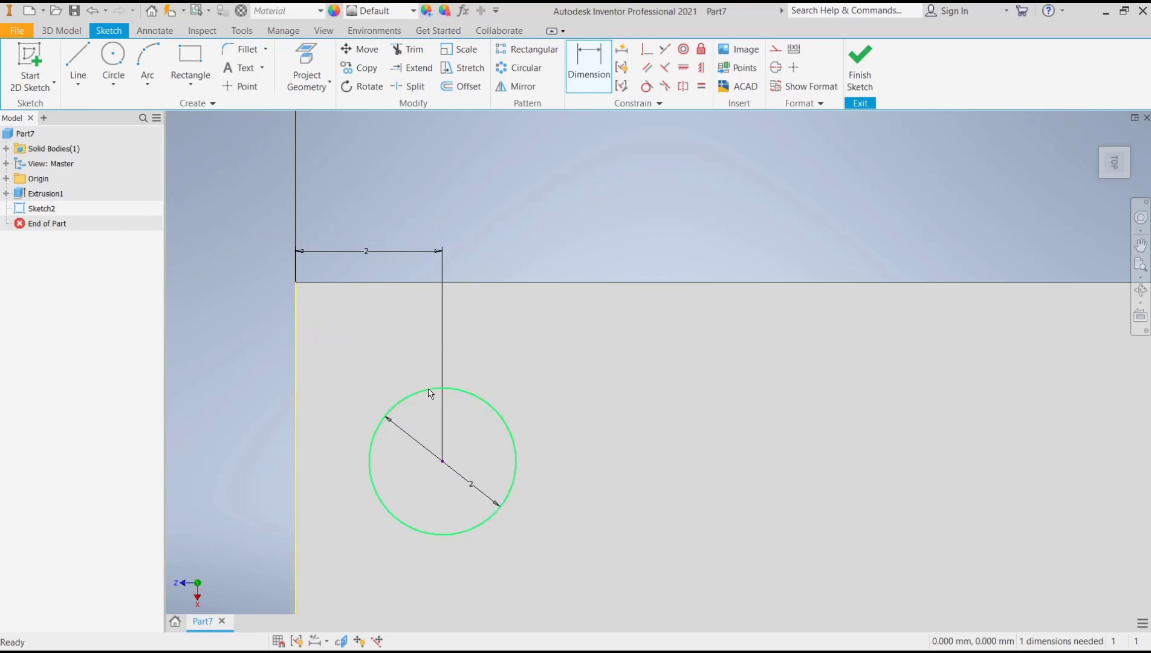
- Dimension the circle centre 2 mm from the plate's top edge
click(588, 63)
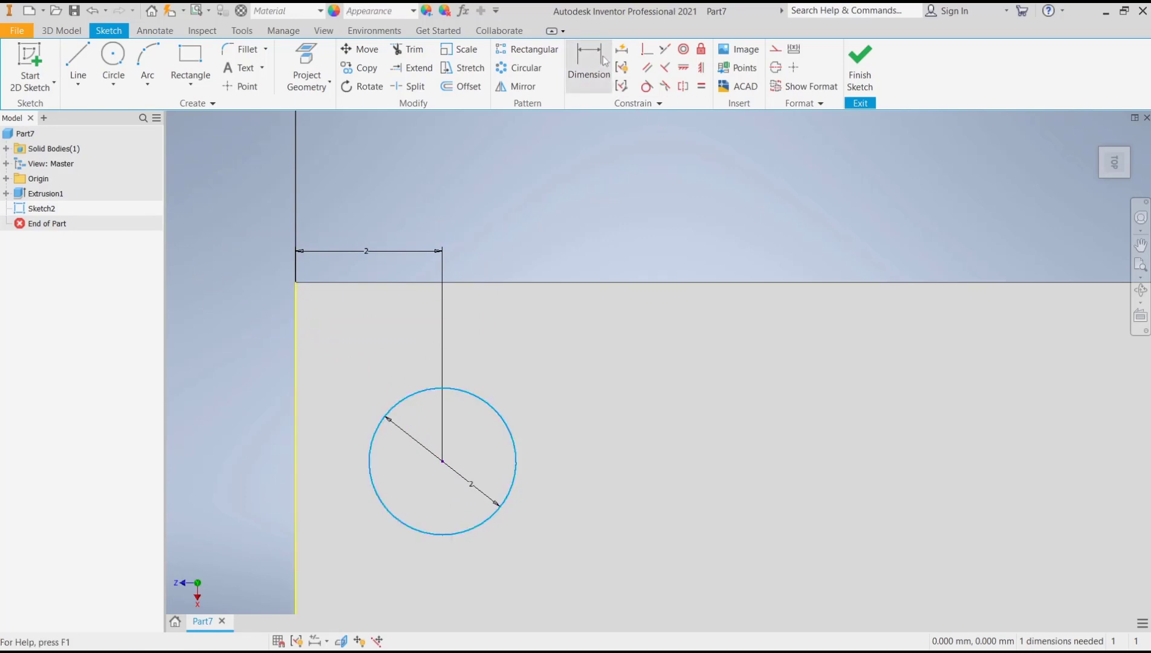
click(414, 403)
click(414, 282)
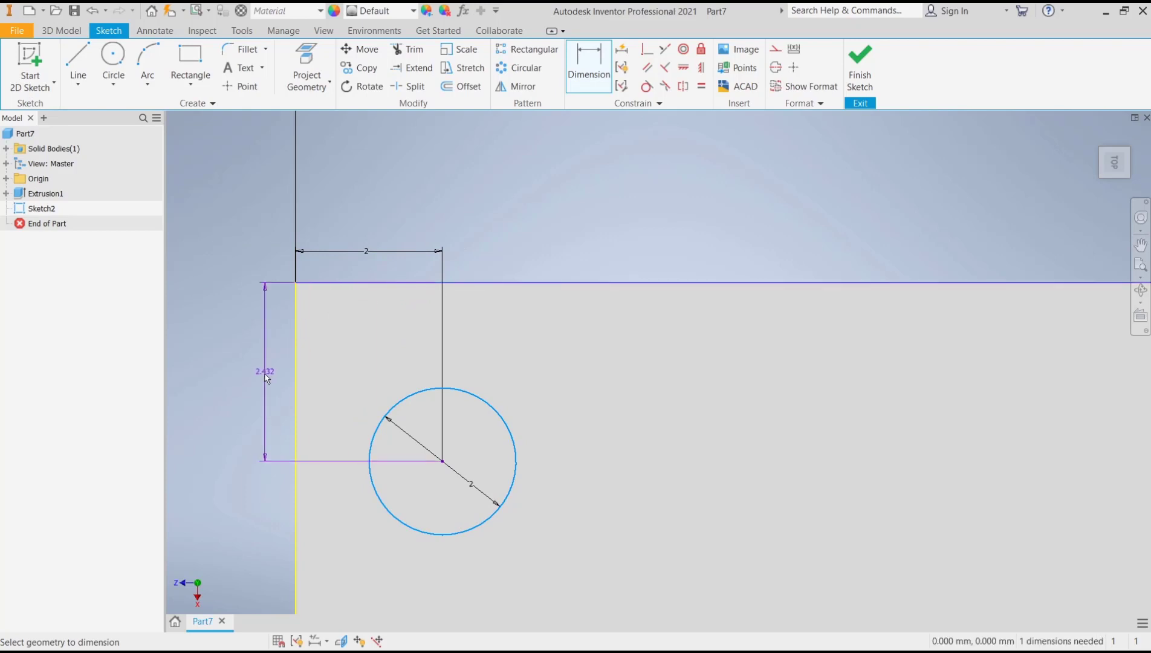
click(263, 385)
text(2.4323128)
key(Return)
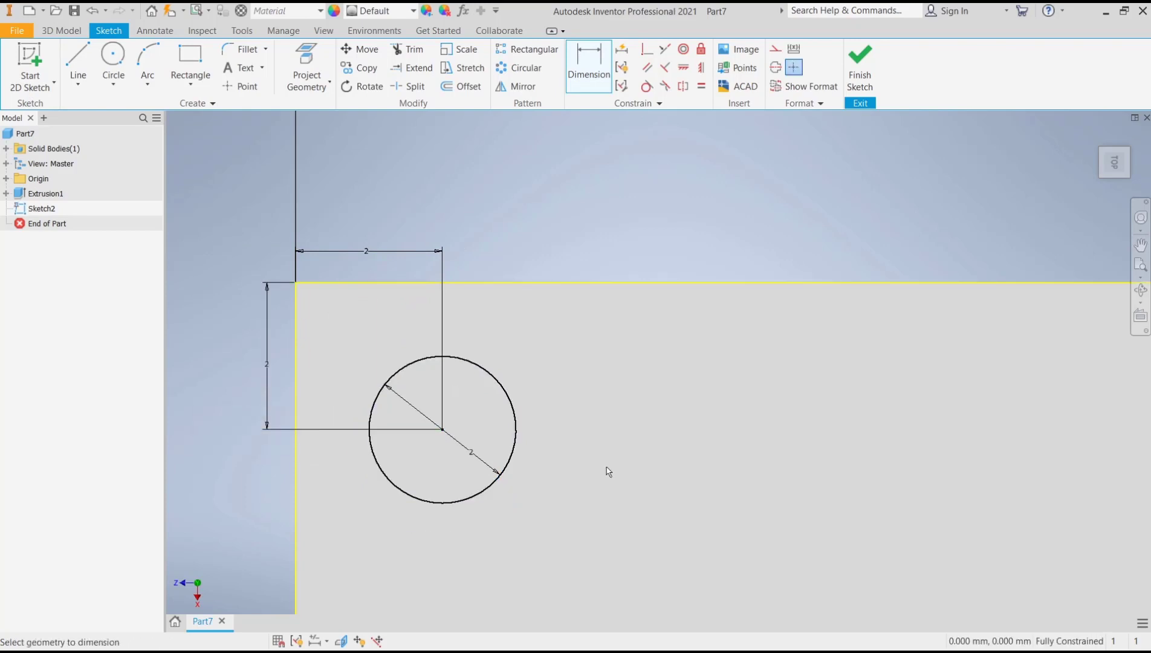
scroll(675, 417, up, 2)
scroll(674, 417, down, 4)
key(Escape)
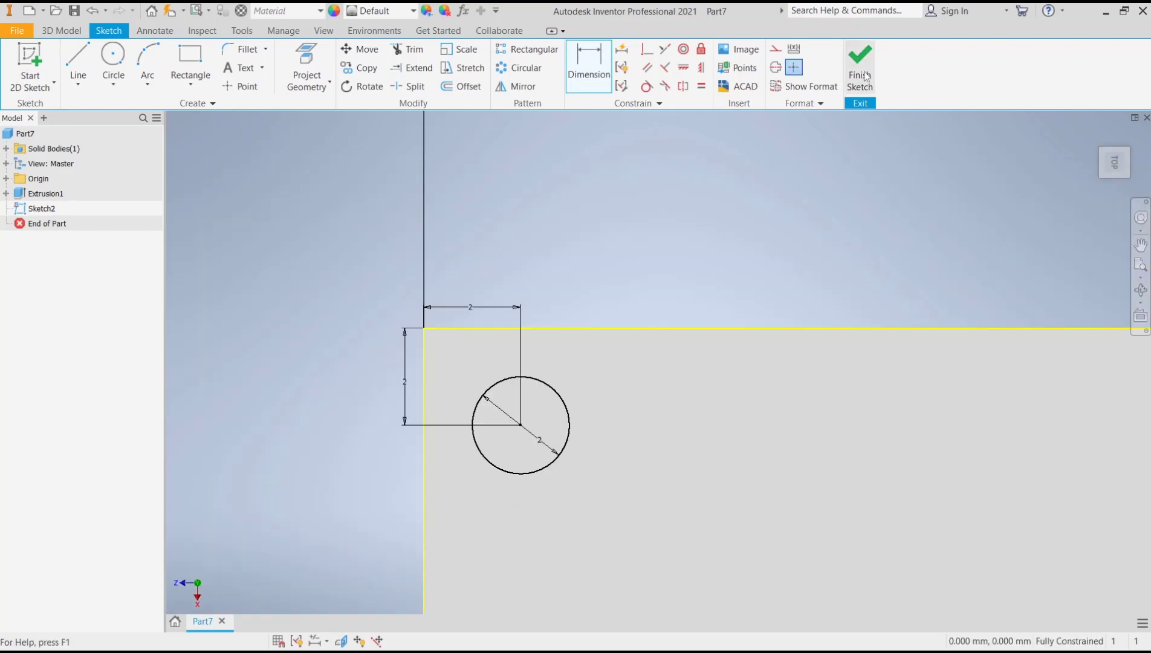
- Finish the sketch and extrude the 2 mm circle into a short cylinder
click(859, 68)
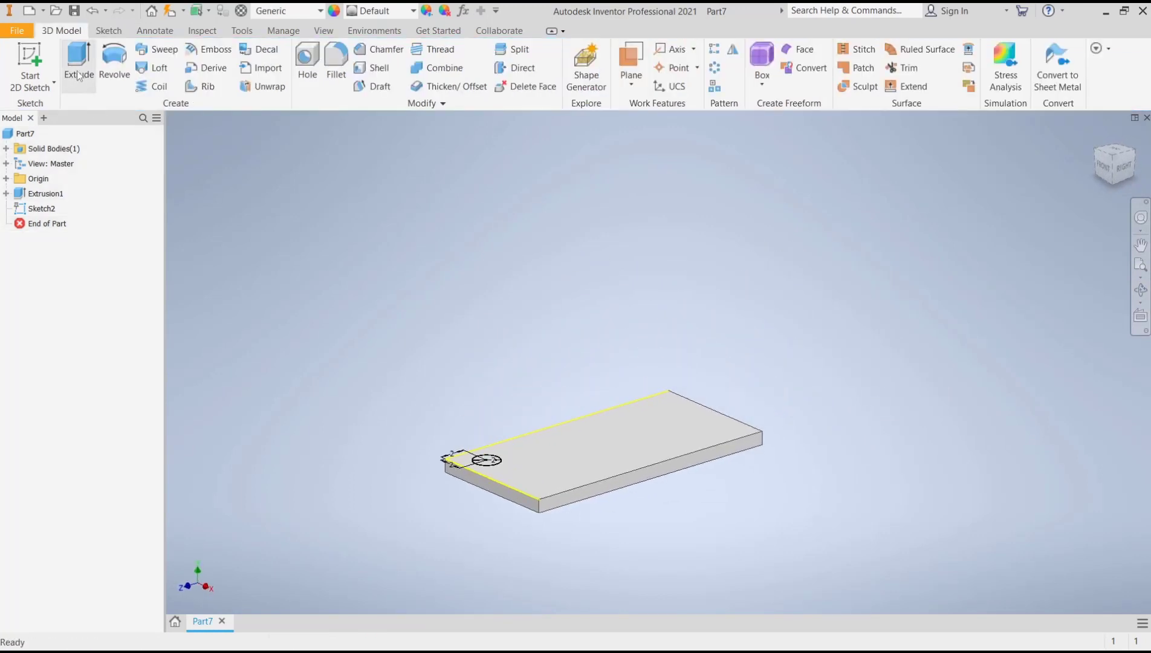
click(79, 63)
click(182, 400)
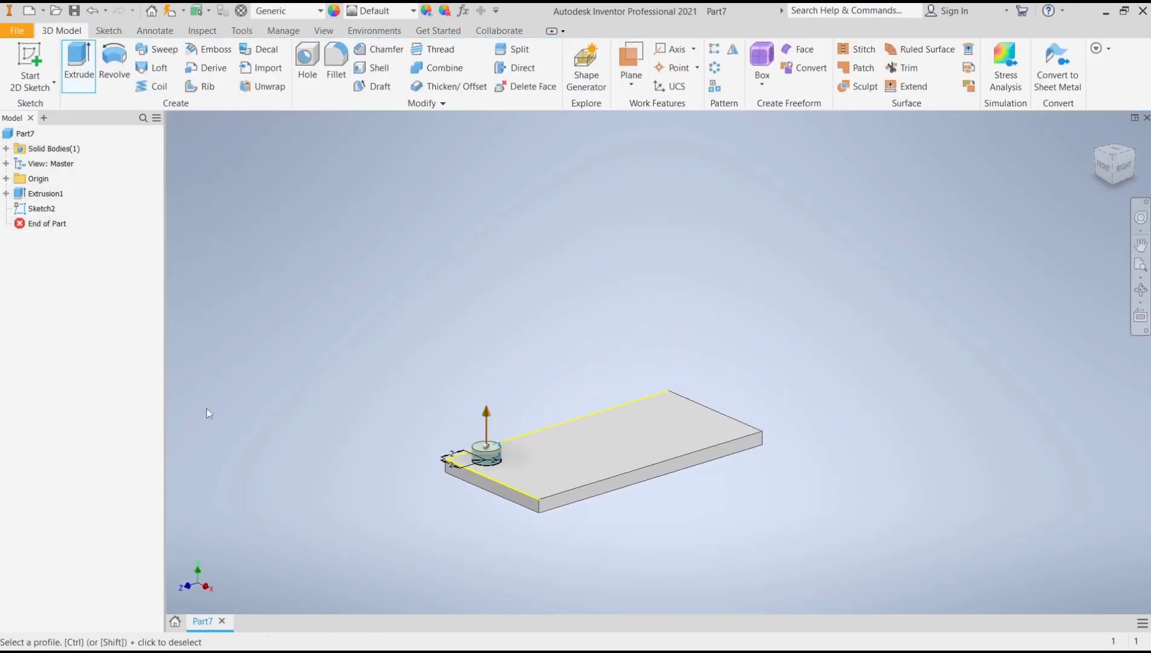
- Orbit to inspect the new cylinder and select the plate's top face
key(F4)
drag(575, 422, 587, 455)
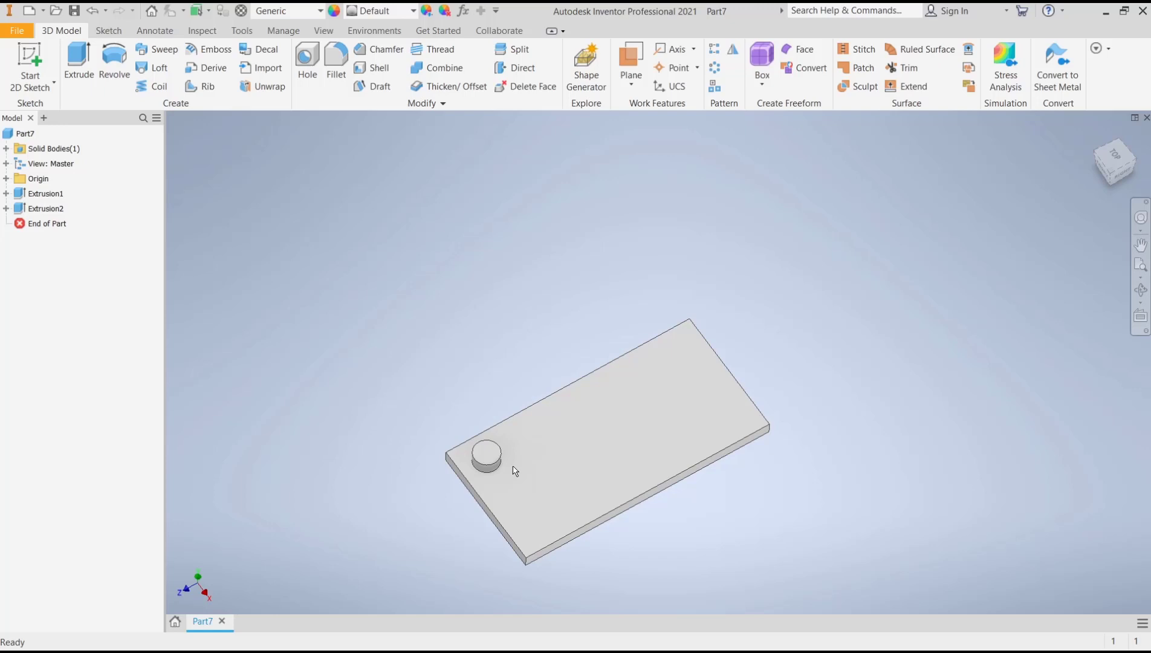
scroll(475, 465, down, 2)
scroll(475, 465, down, 5)
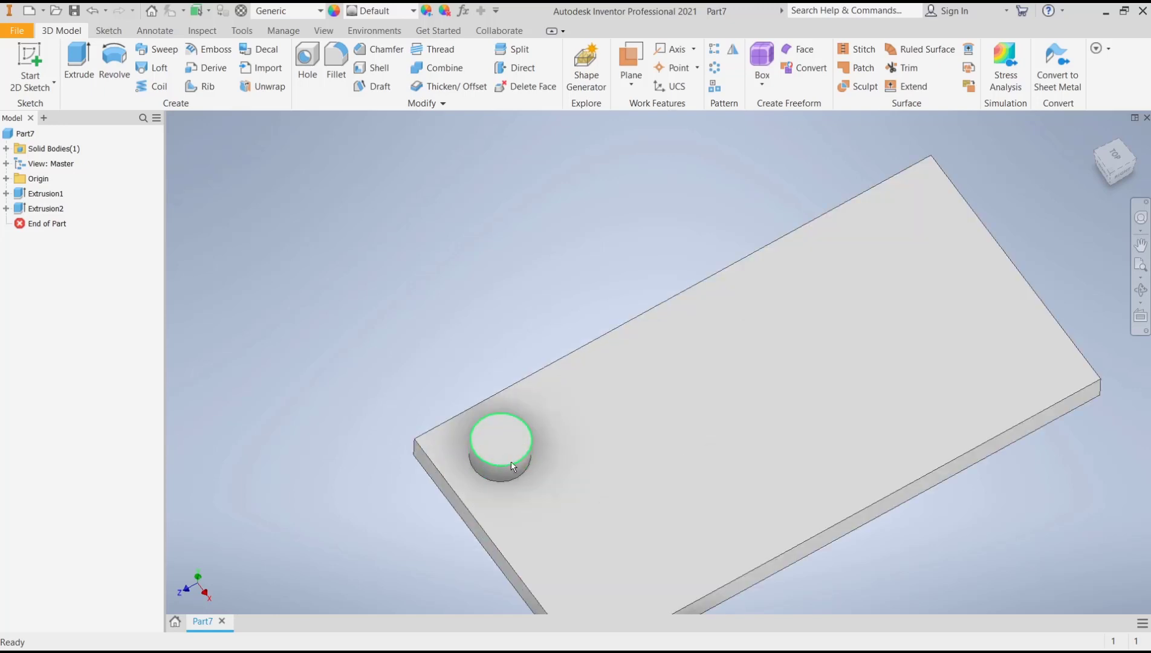
key(F4)
drag(593, 424, 585, 416)
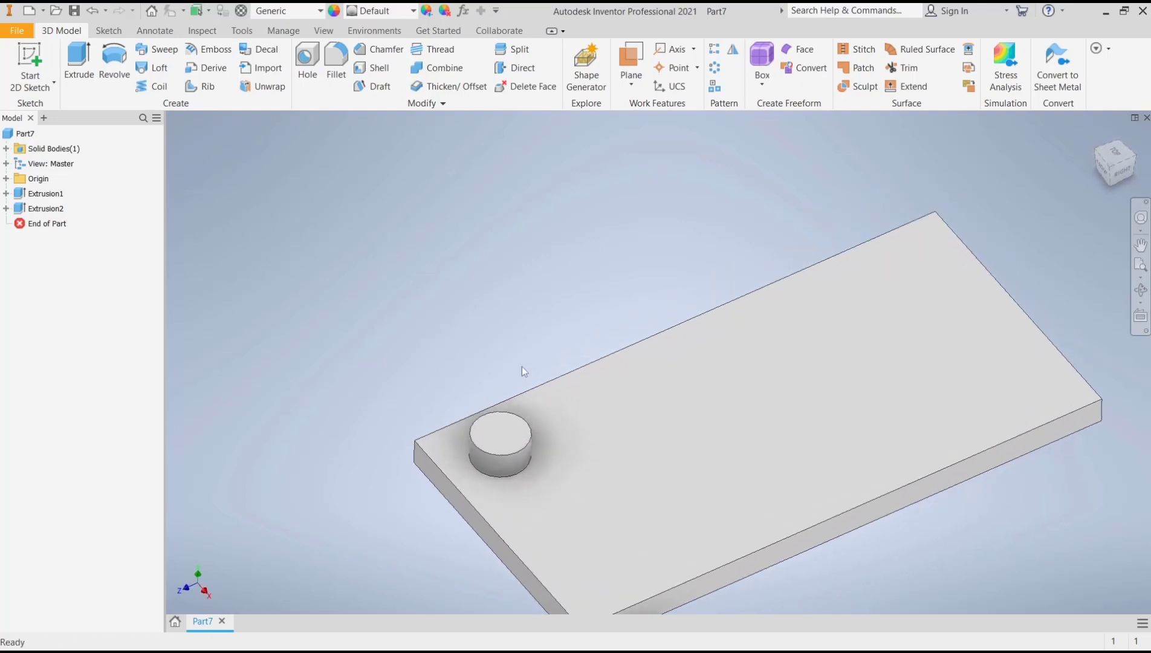
click(552, 403)
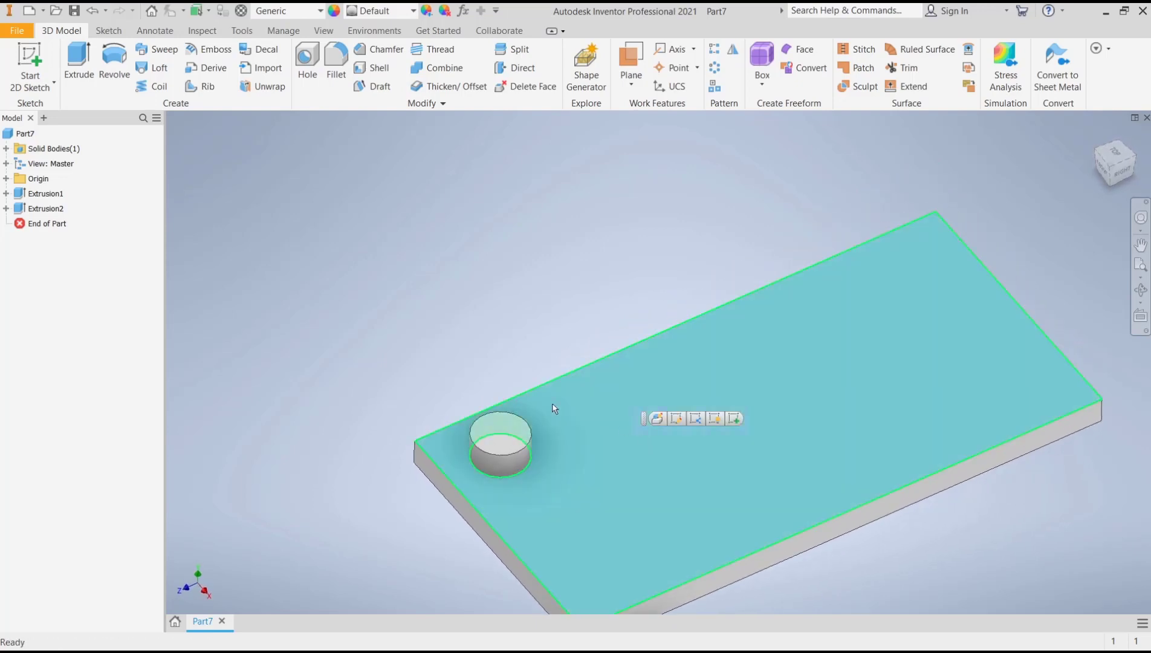
- Sketch a construction line across the plate through the cylinder
click(33, 61)
key(F2)
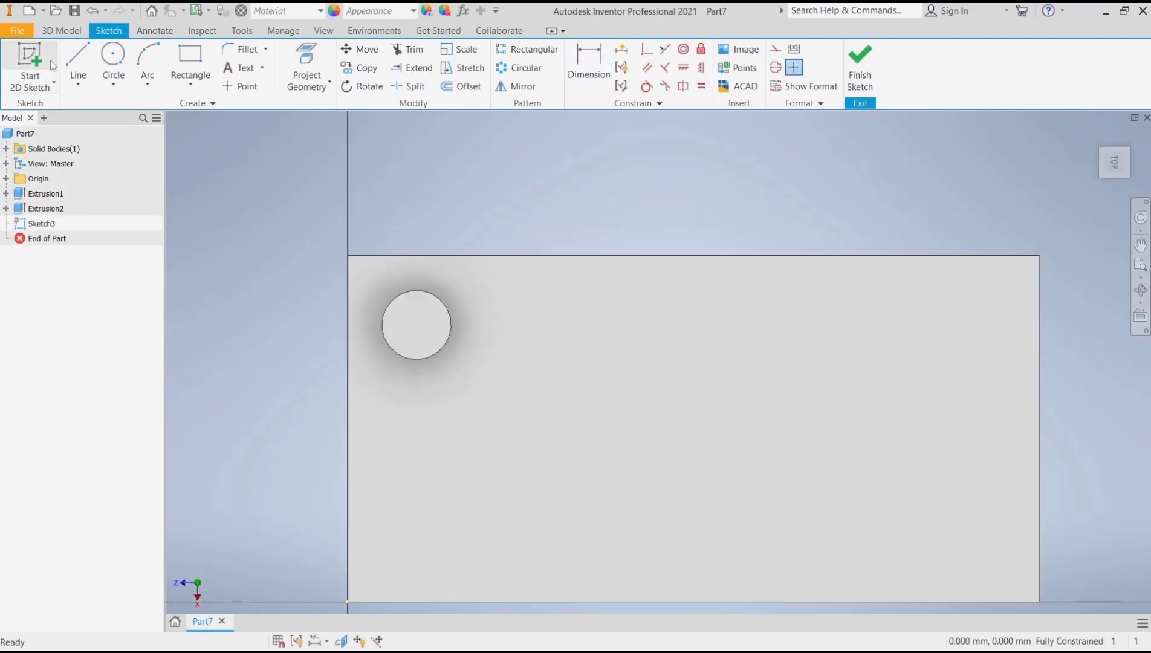
click(77, 63)
right_click(563, 293)
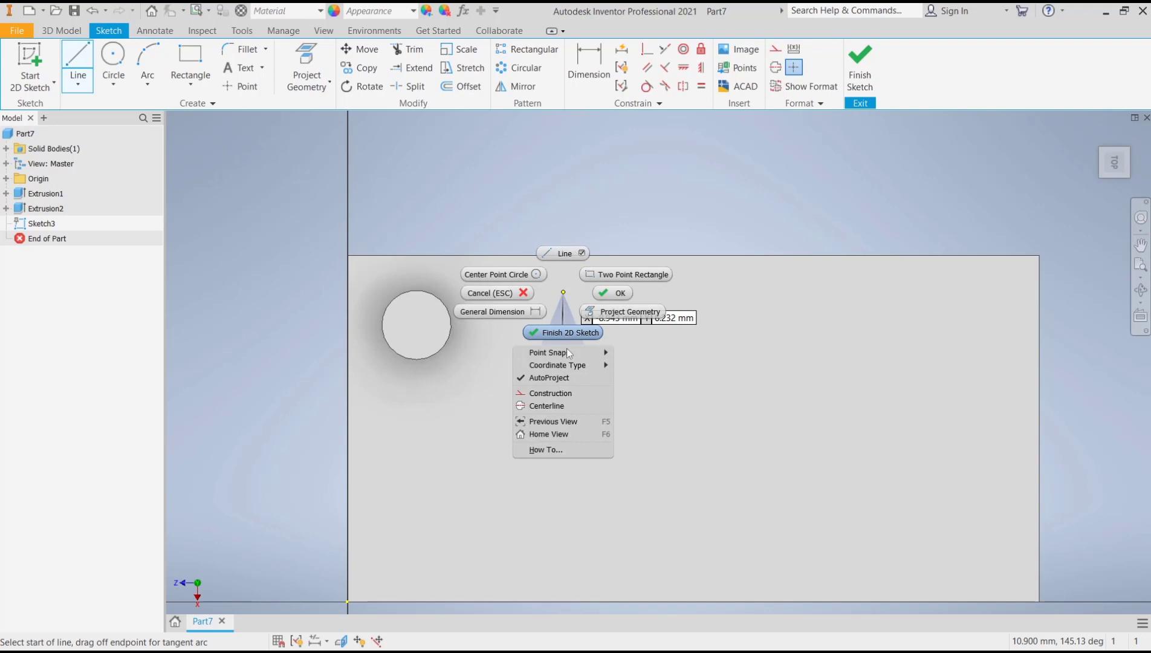
click(558, 392)
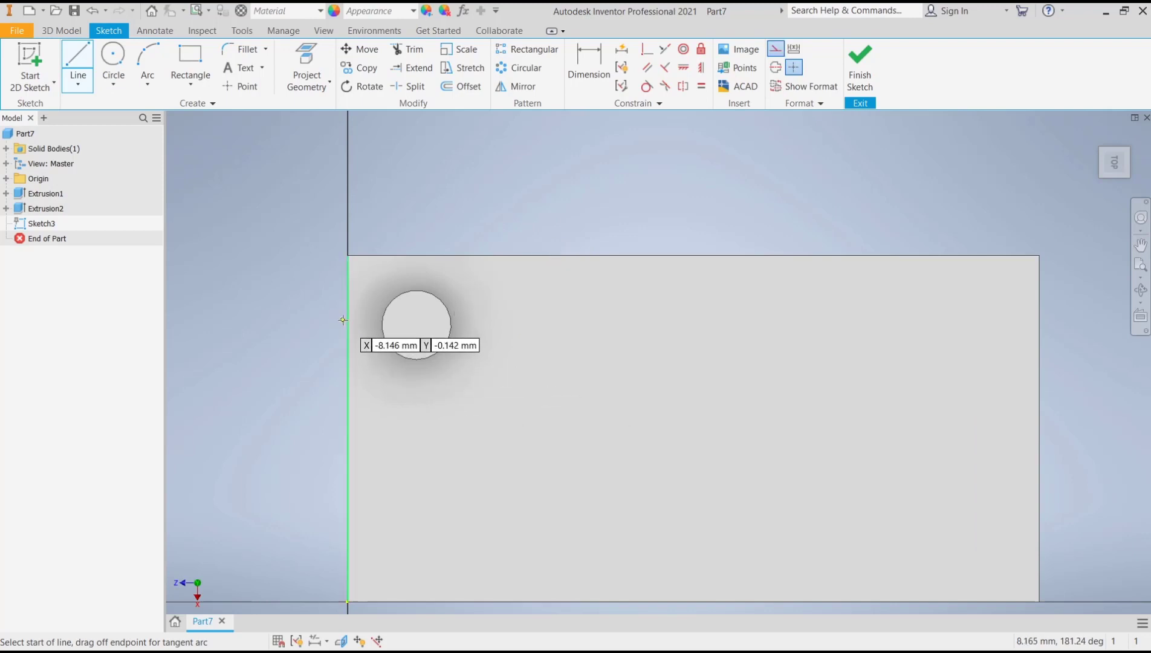
click(349, 320)
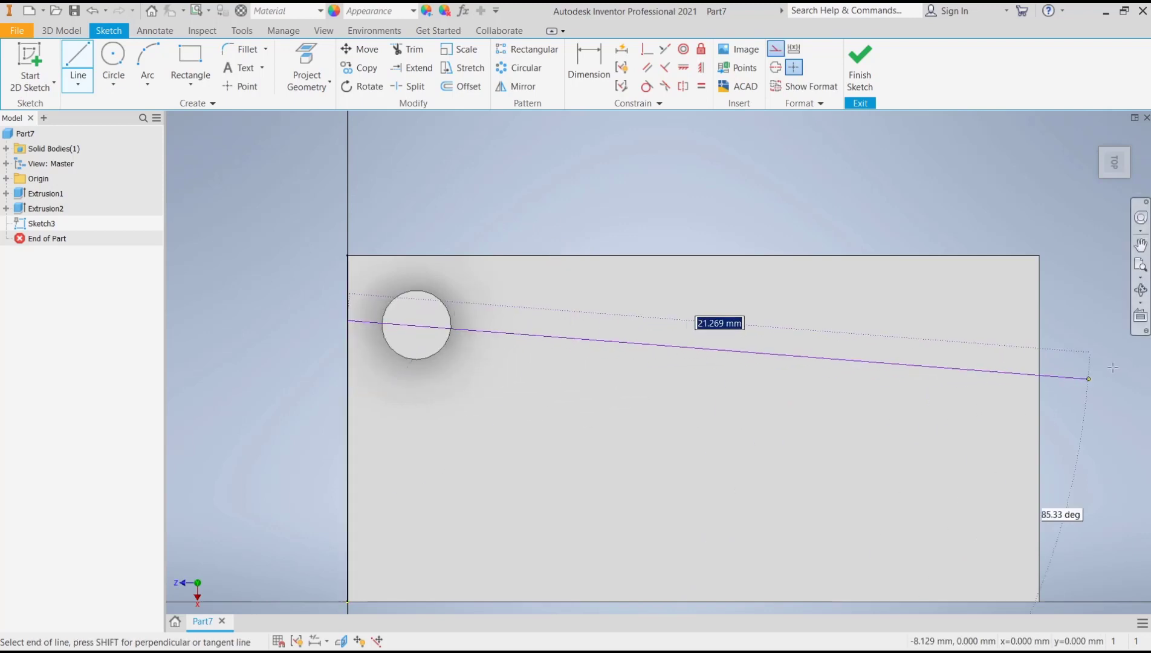
click(1041, 317)
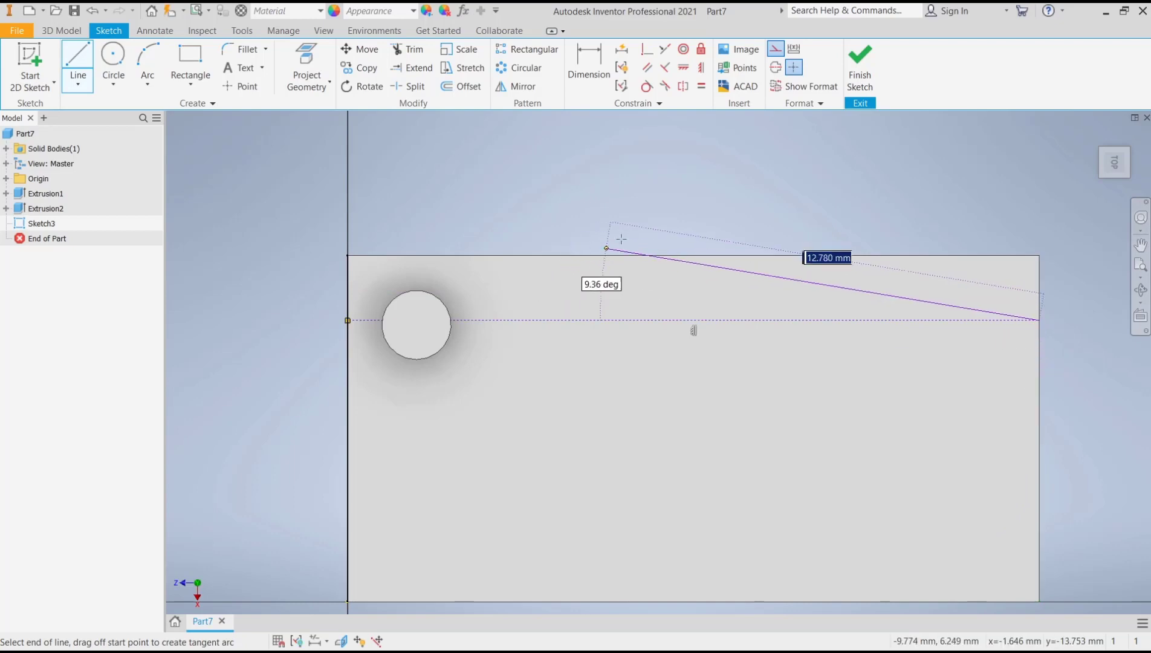
- Dimension the construction line 2 mm from the plate's top edge
click(590, 61)
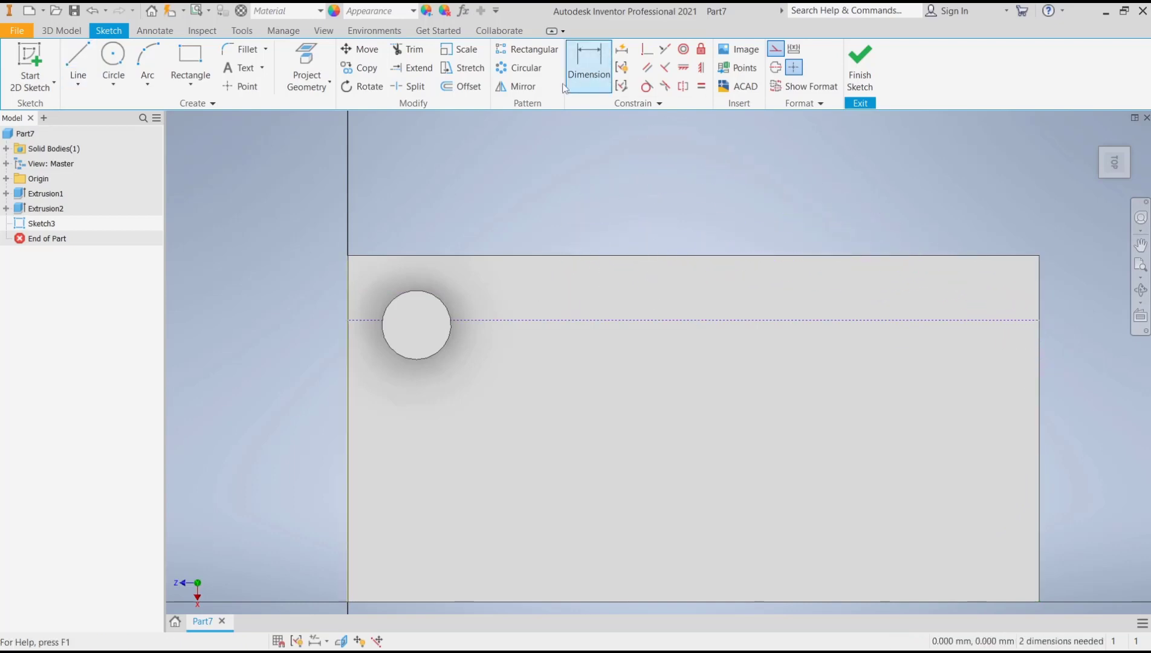
click(359, 321)
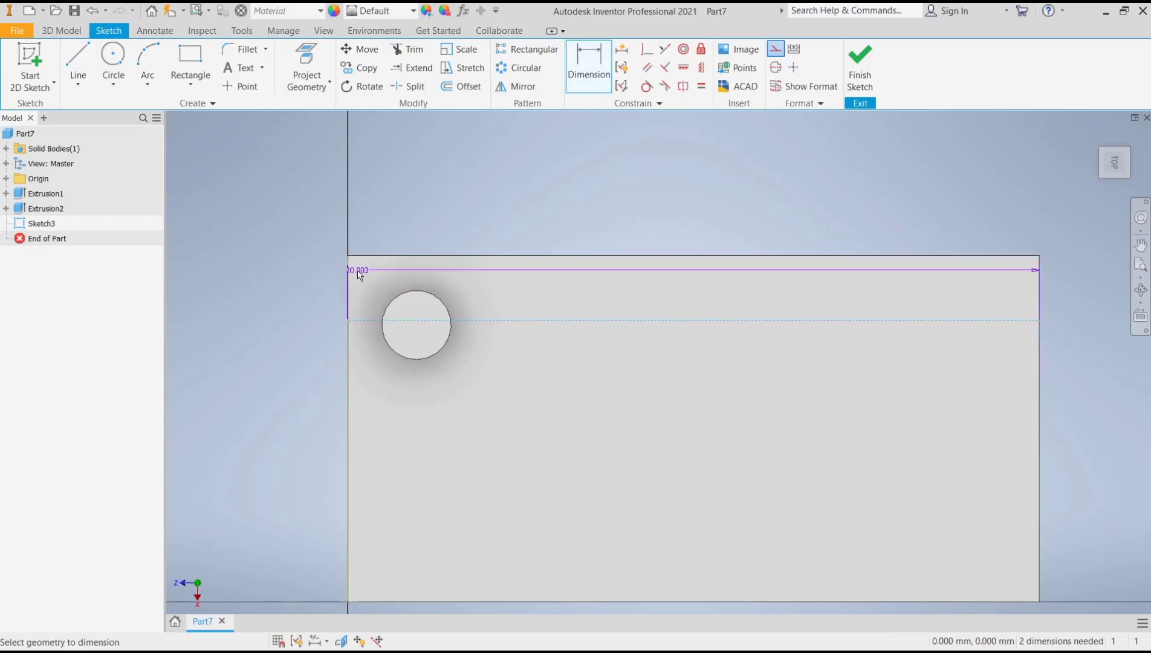
click(364, 260)
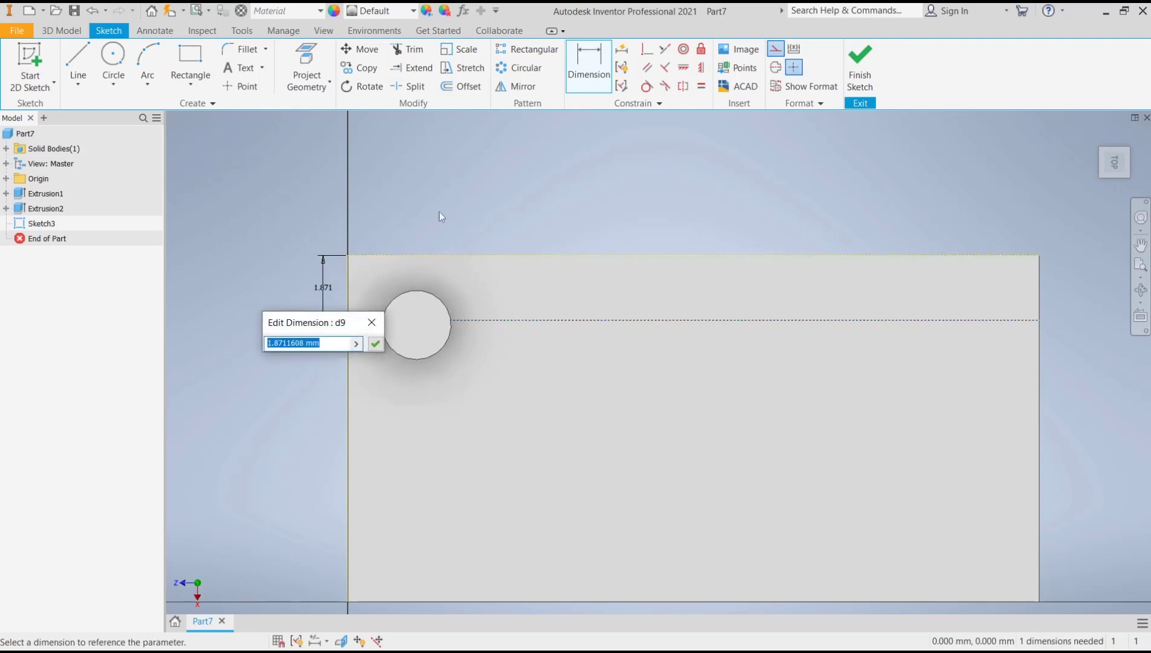
text(1)
key(Return)
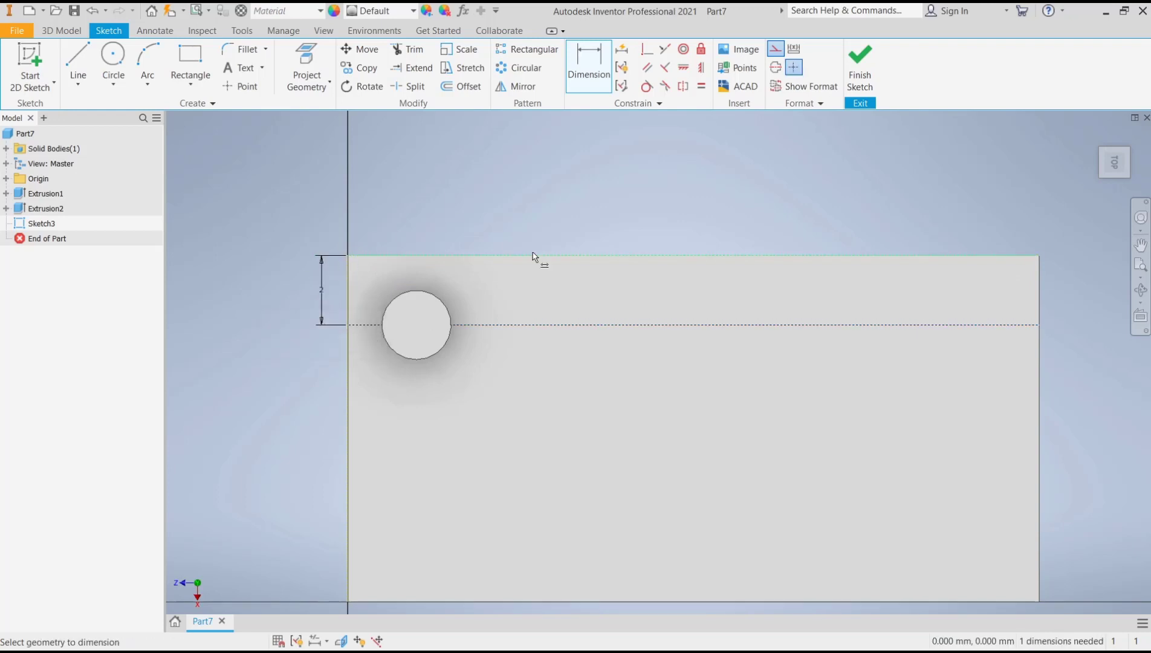
scroll(534, 256, up, 3)
scroll(534, 257, down, 3)
click(77, 64)
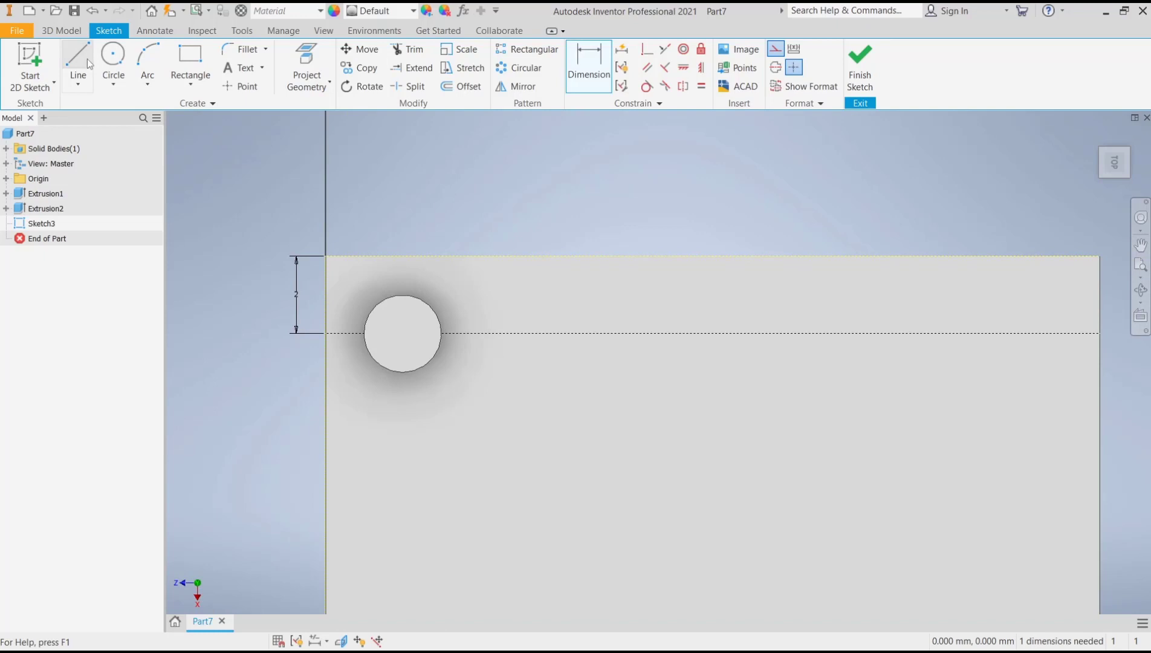
right_click(600, 297)
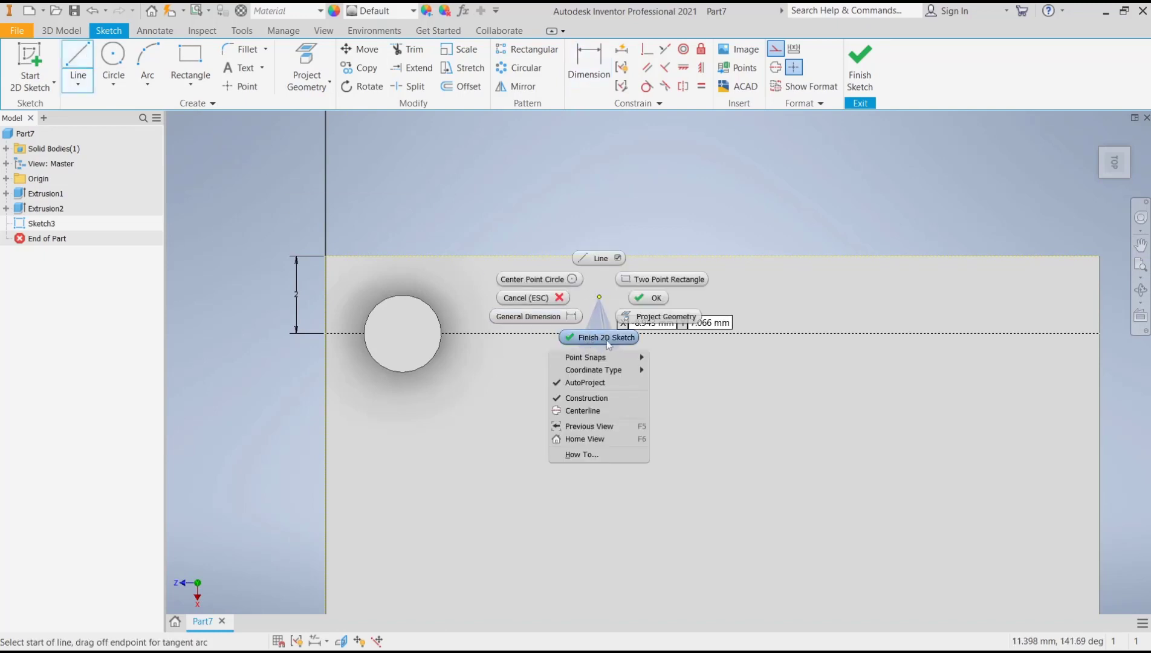
- Turn off construction mode and draw a four-segment zigzag from the cylinder, with peaks on the construction line
click(586, 398)
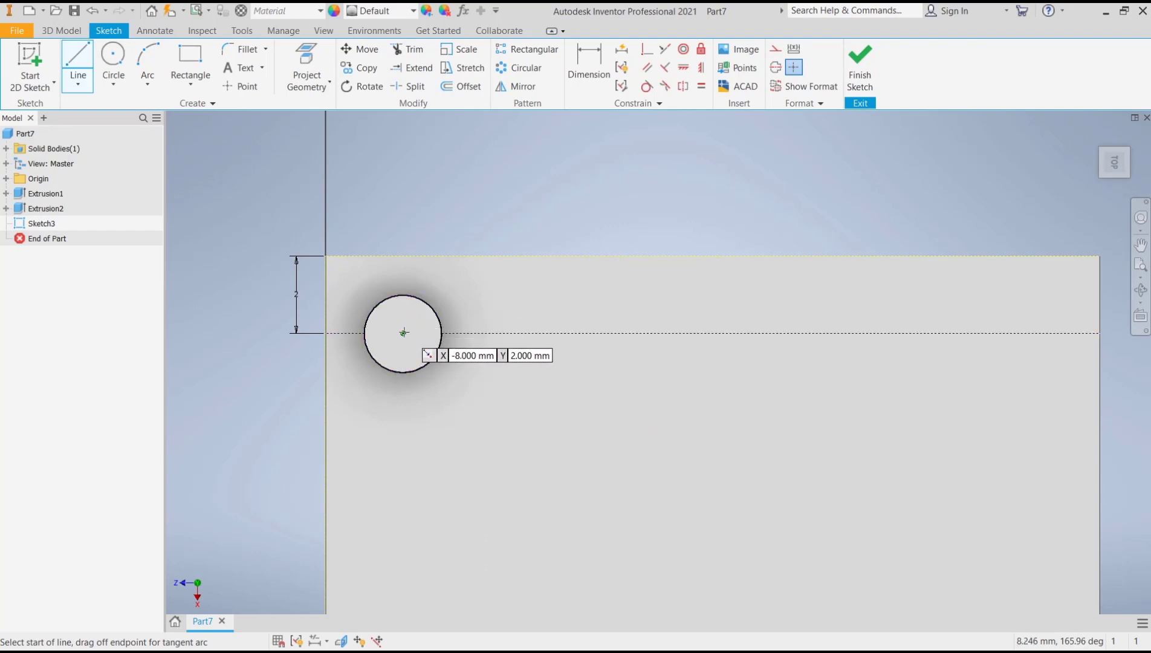
click(433, 361)
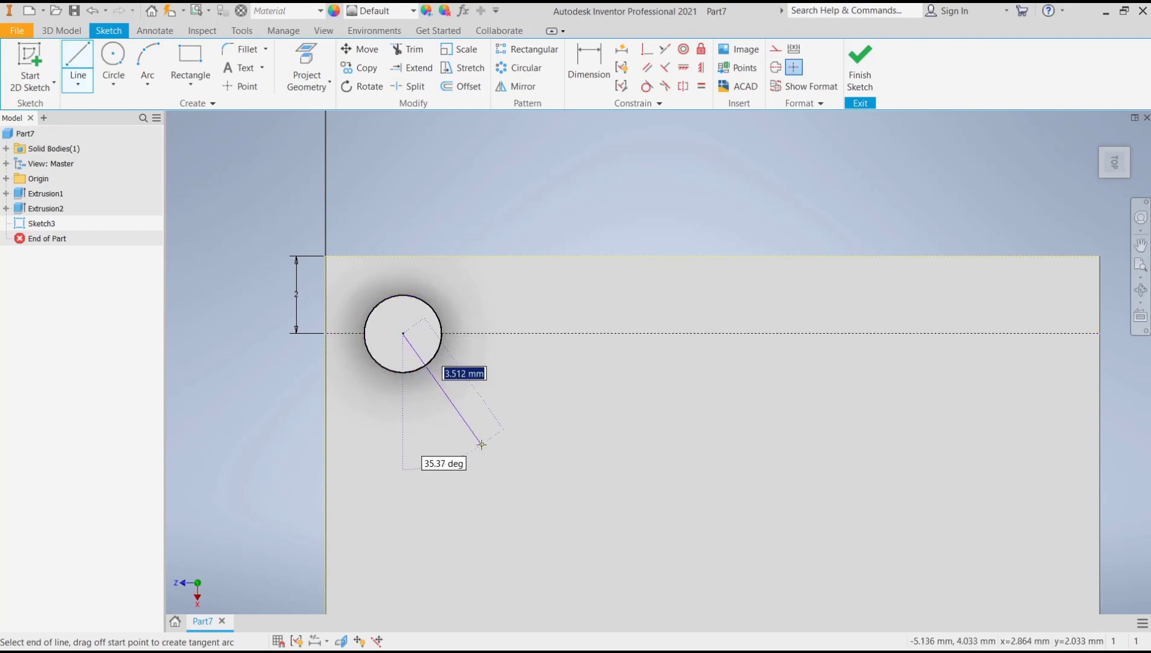
click(537, 484)
click(636, 335)
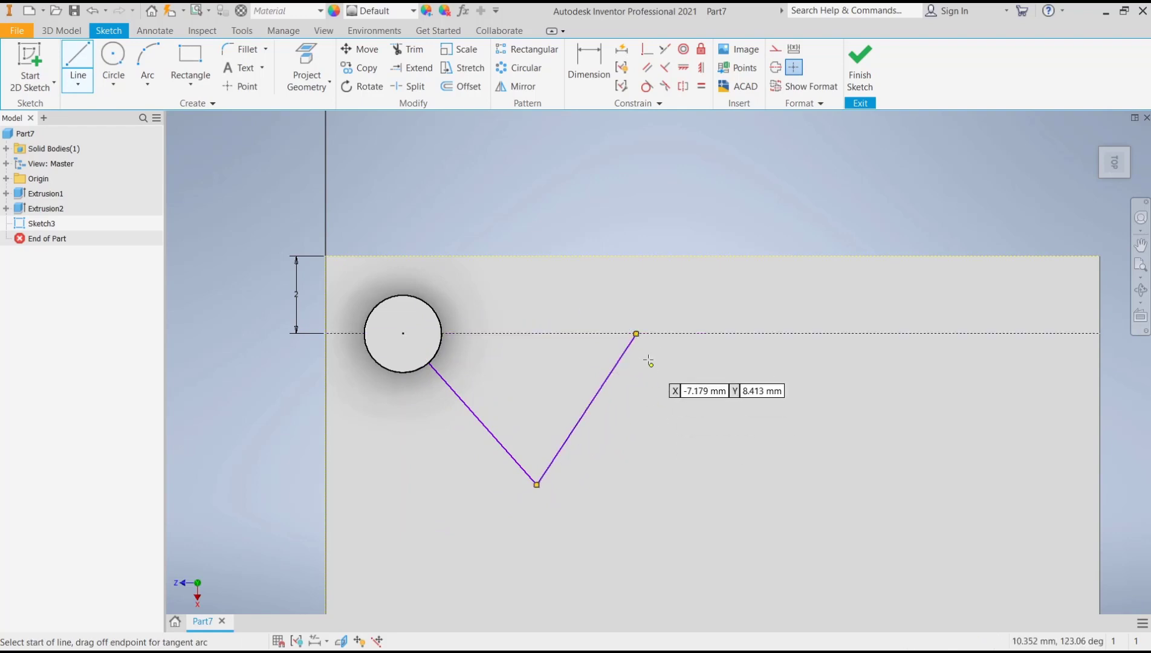
click(636, 334)
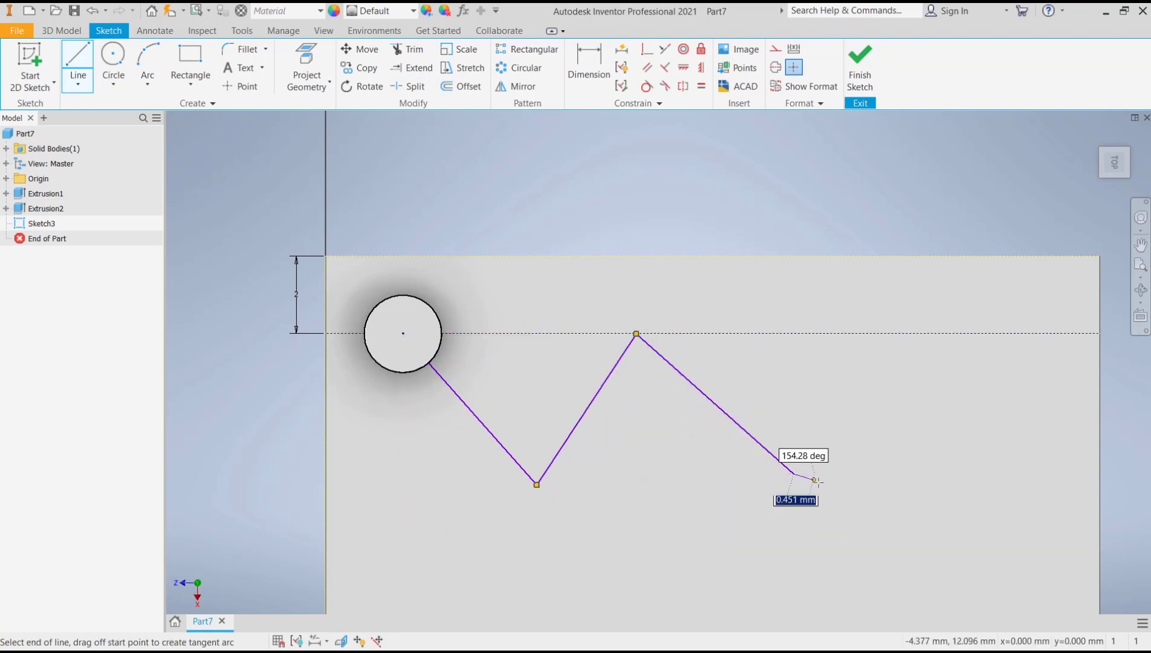
click(861, 333)
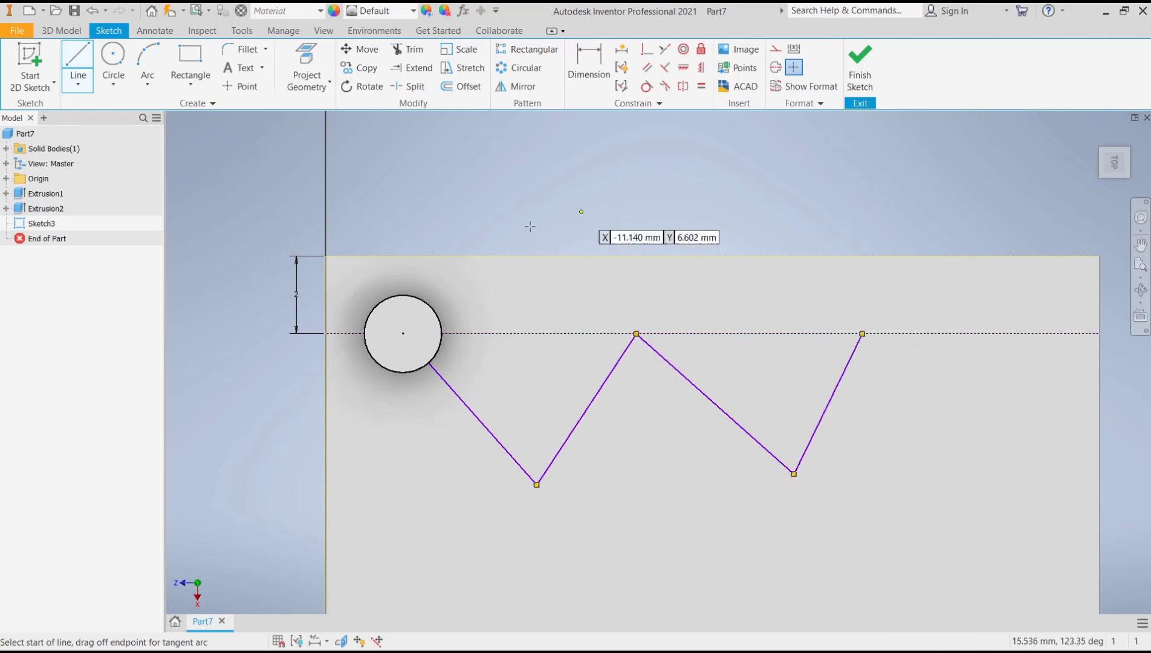
- Add a reference dimension to the cylinder centre and place the first zigzag peak 6 mm from the left edge
click(589, 62)
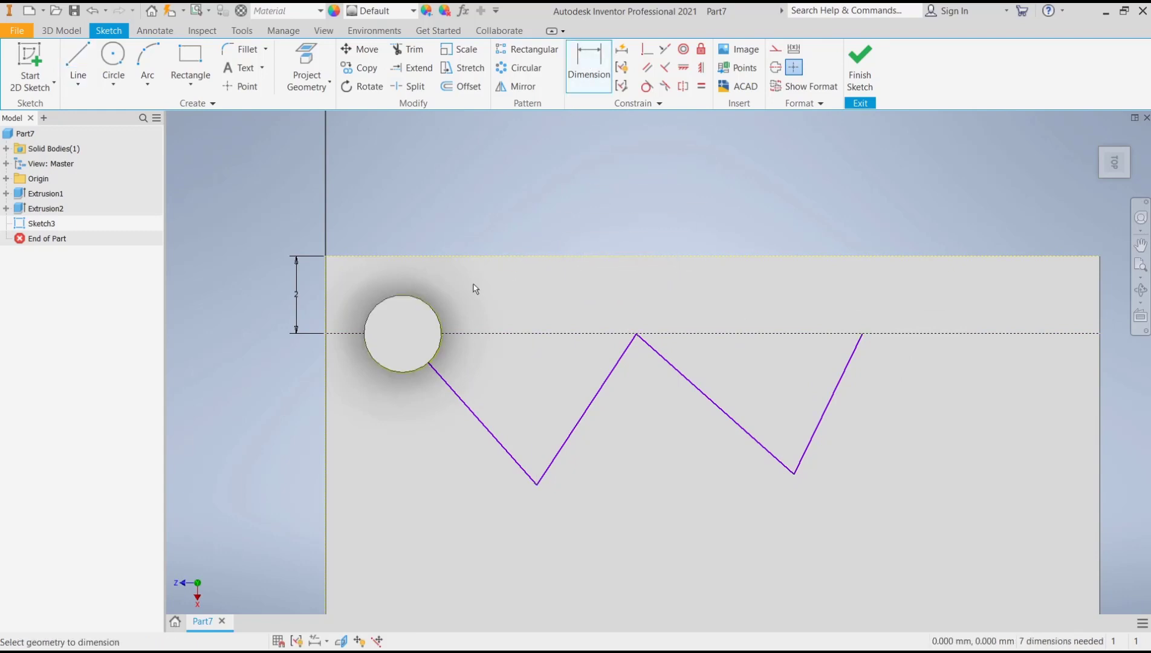
click(406, 336)
click(356, 257)
click(365, 230)
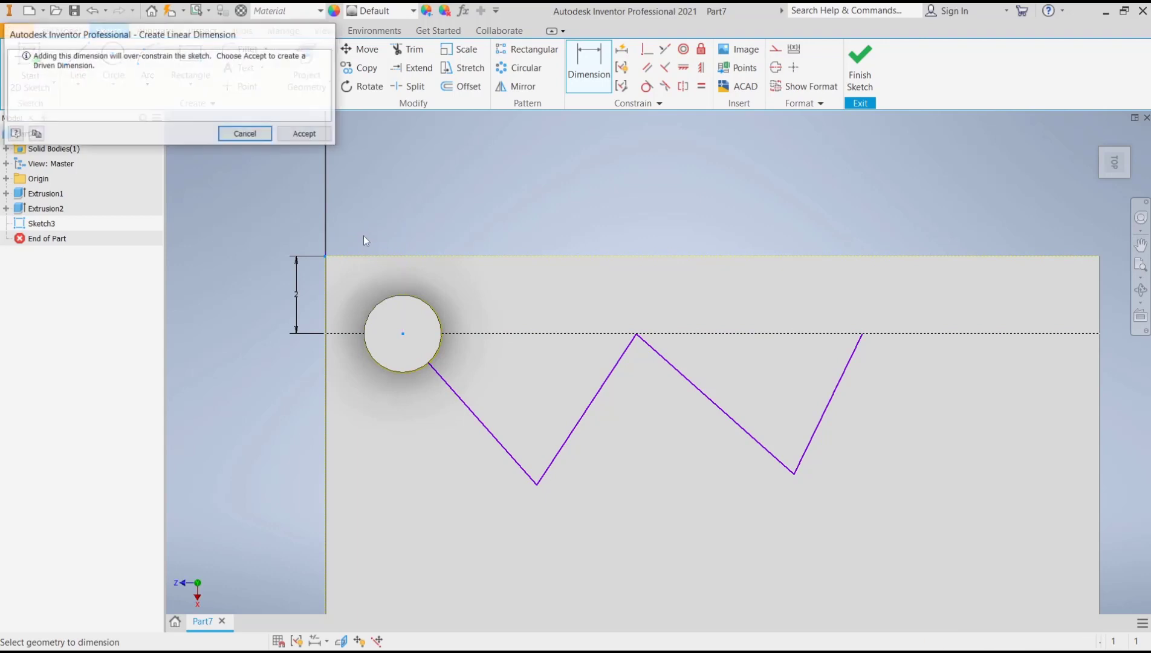
click(305, 133)
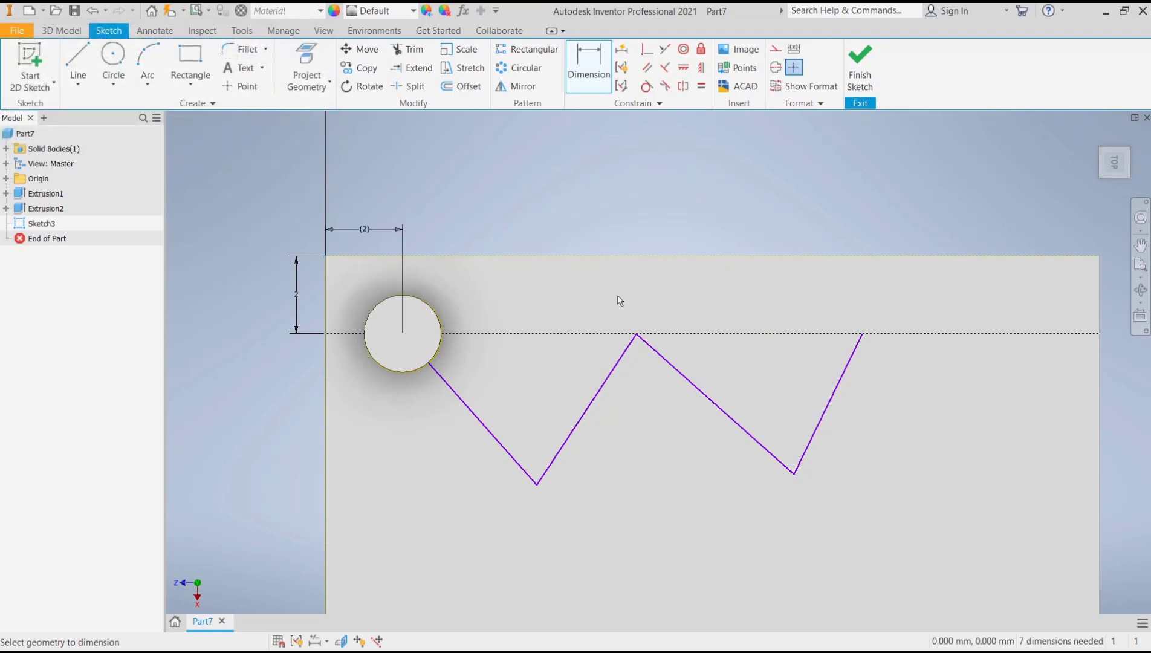
click(330, 260)
click(636, 335)
click(447, 189)
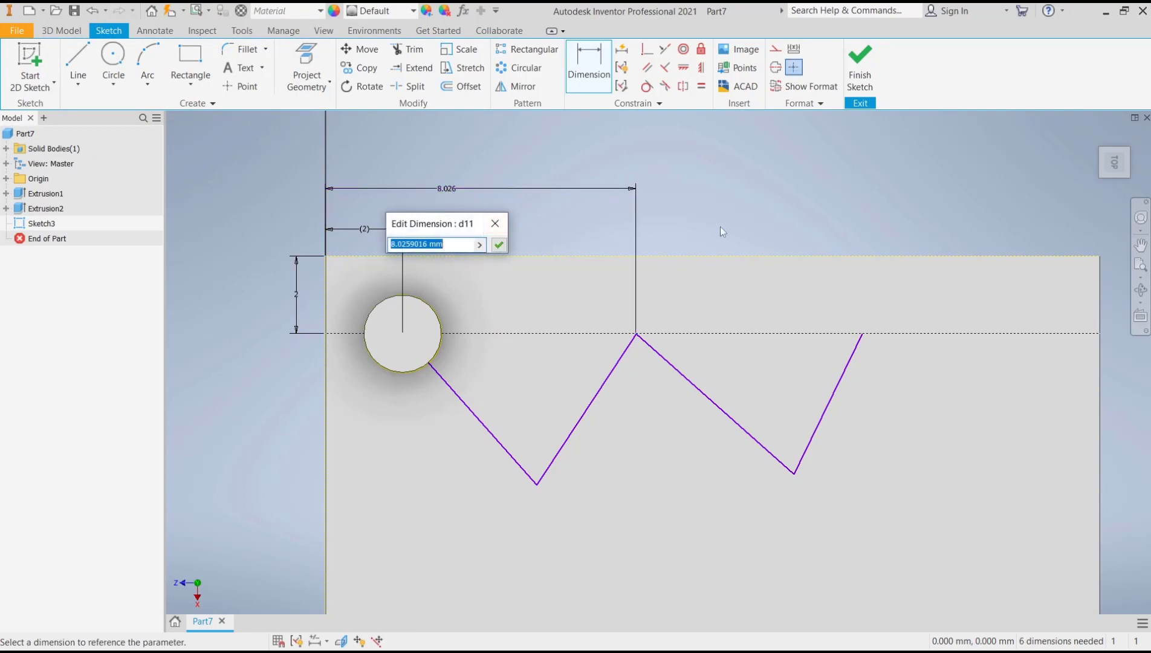
text(6)
key(Return)
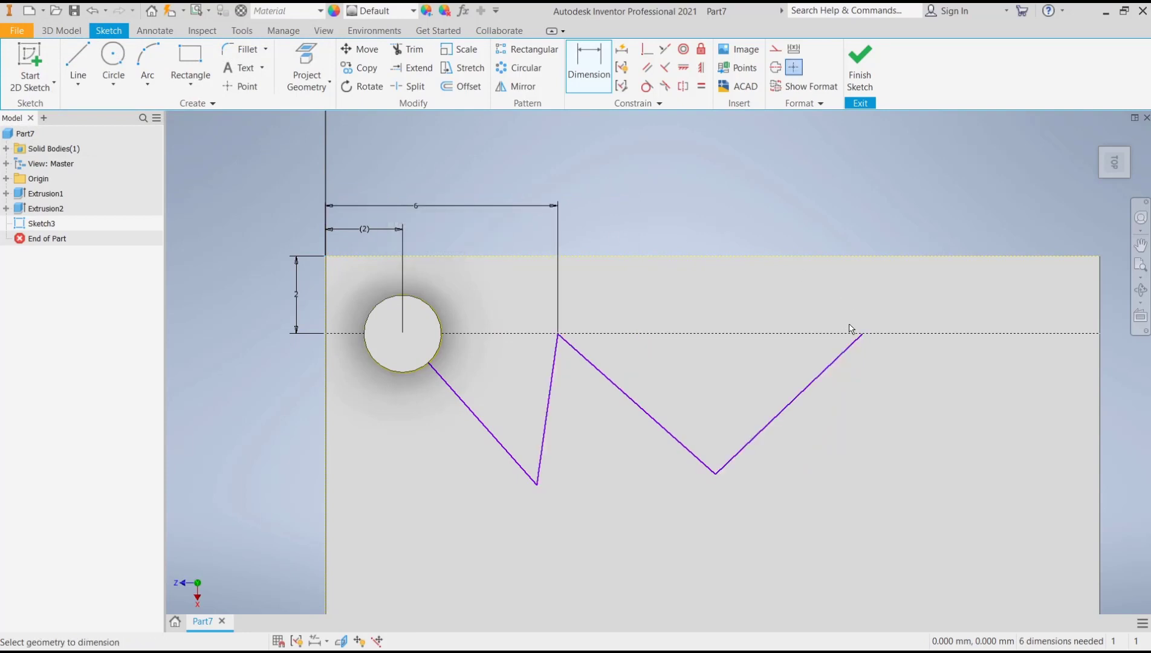
- Dimension the zigzag's right end 12 mm from the plate's left edge
click(862, 334)
click(347, 257)
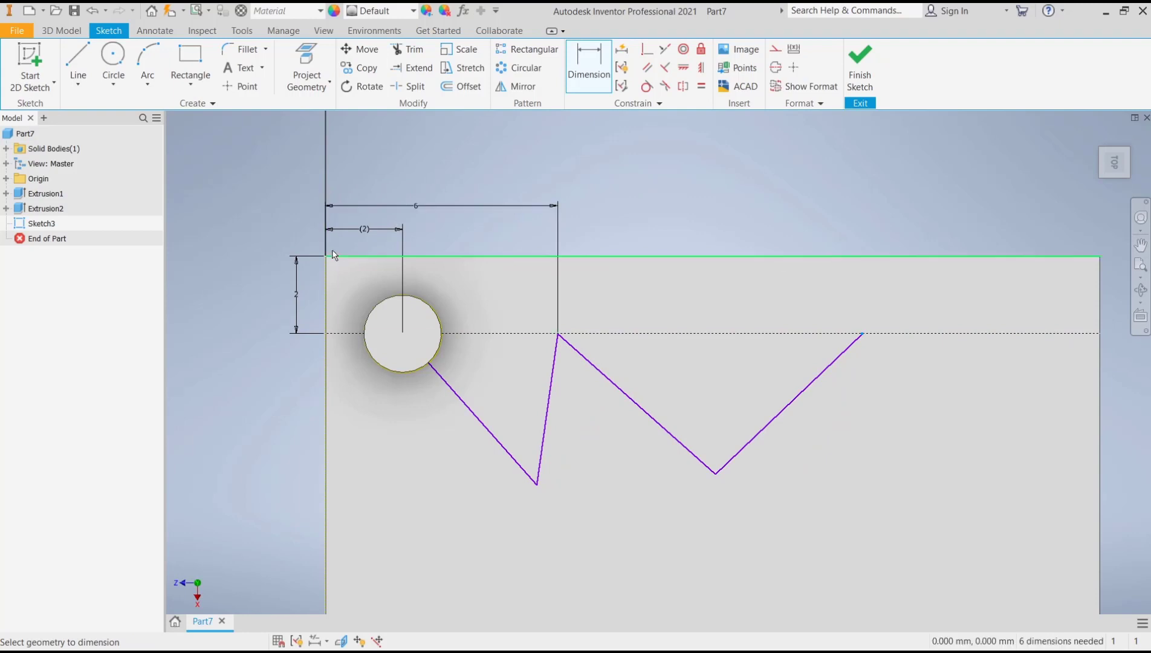
key(Escape)
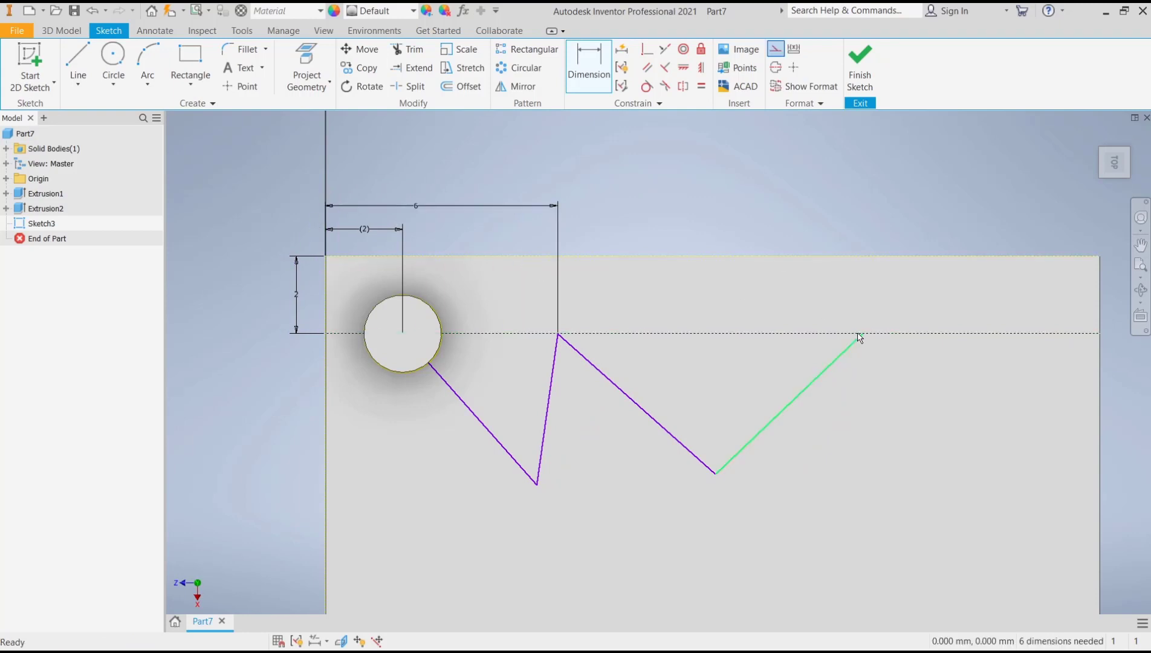
click(590, 64)
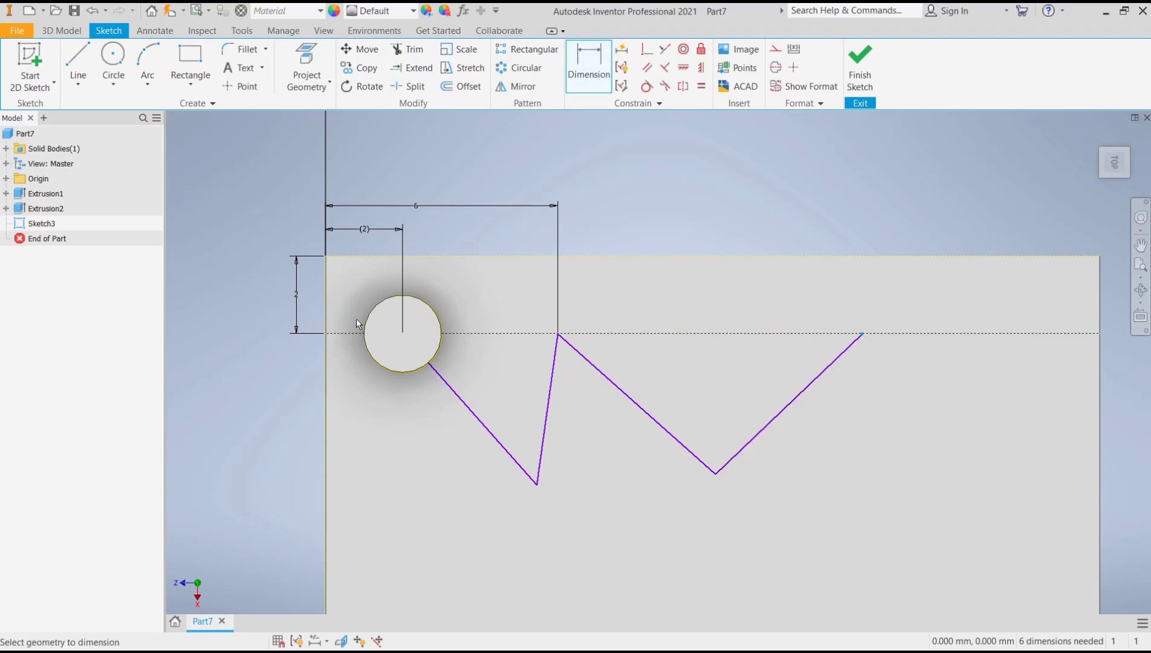
click(328, 263)
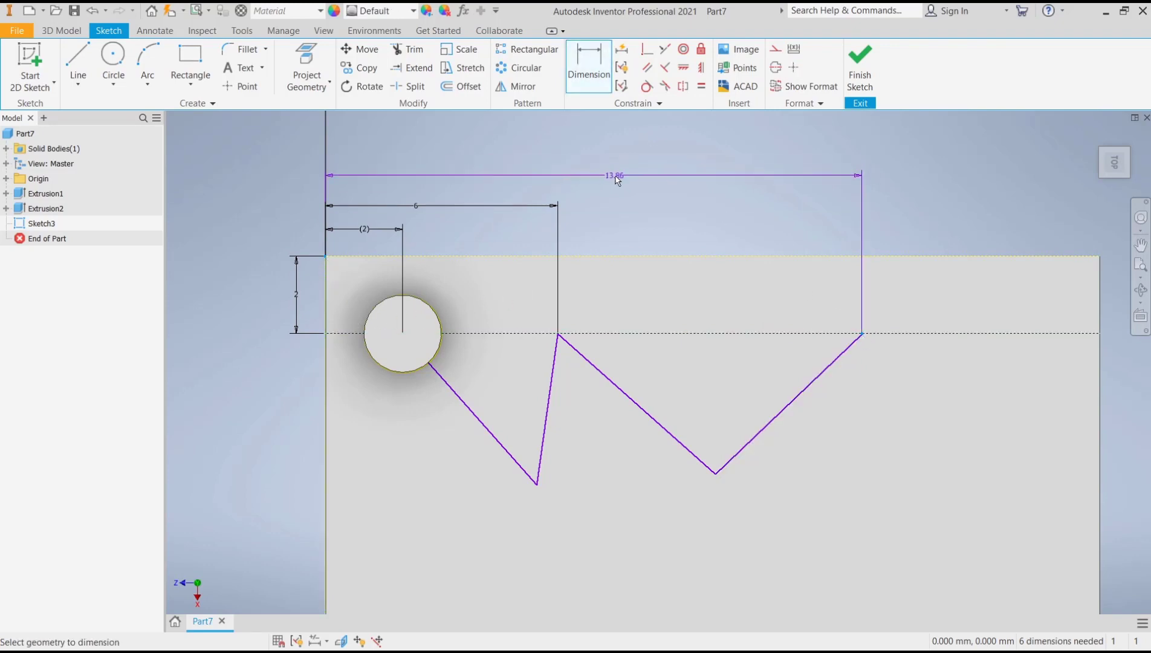
click(618, 176)
text(12)
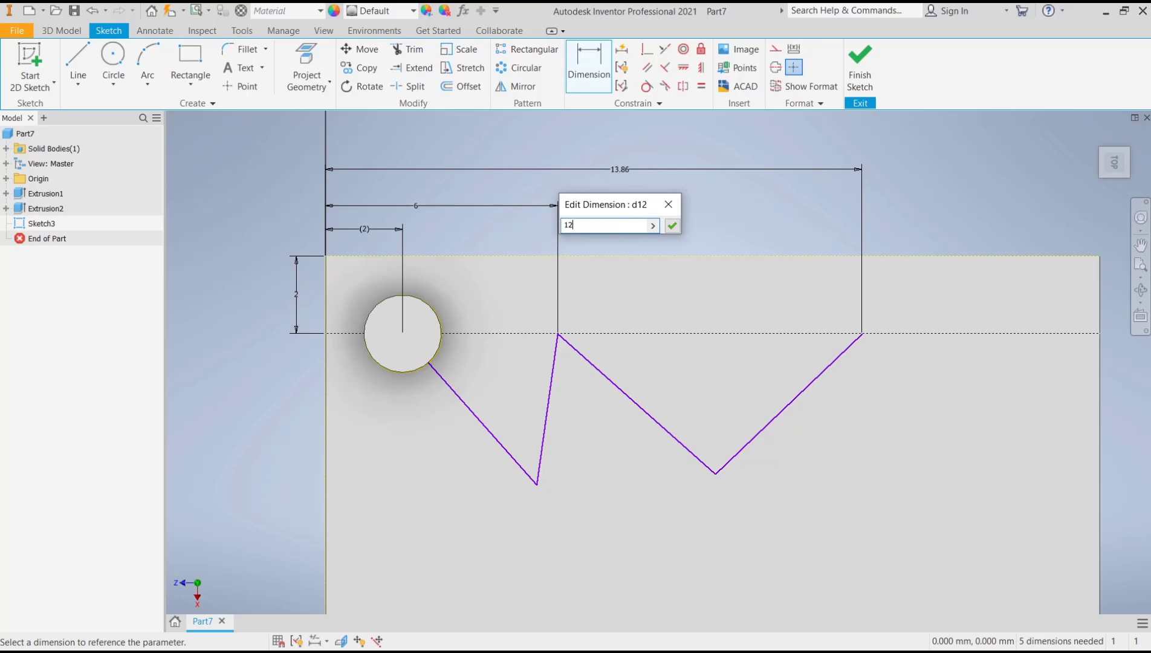
key(Return)
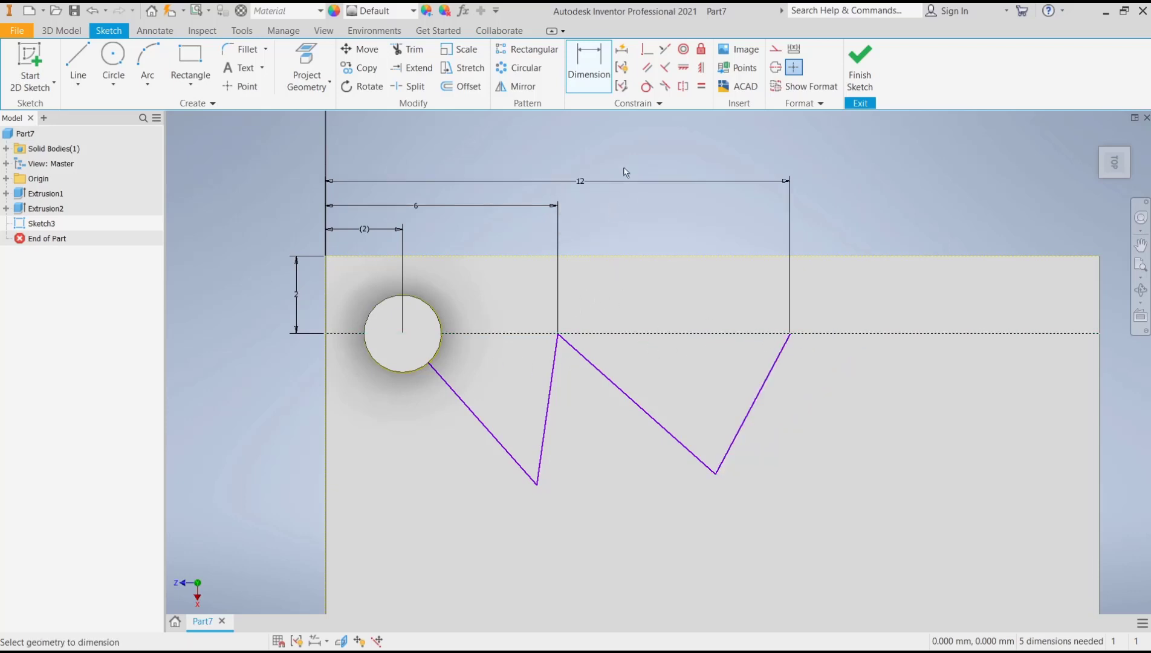
click(475, 422)
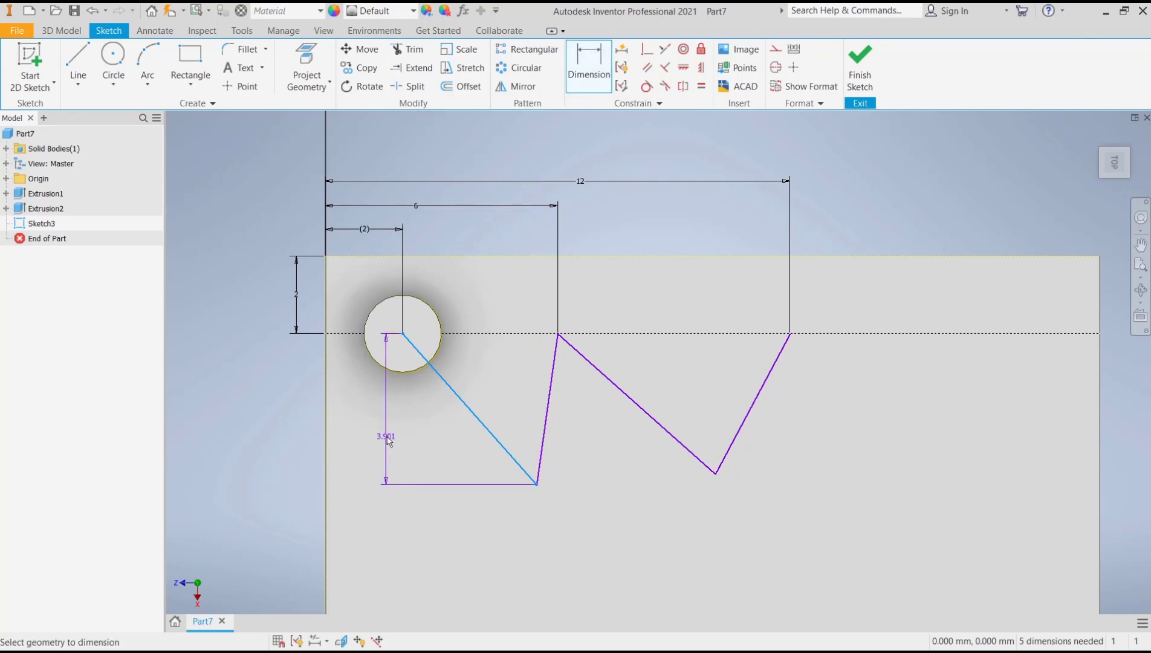
right_click(384, 440)
- Give the first zigzag line an aligned length of 7 mm
click(367, 501)
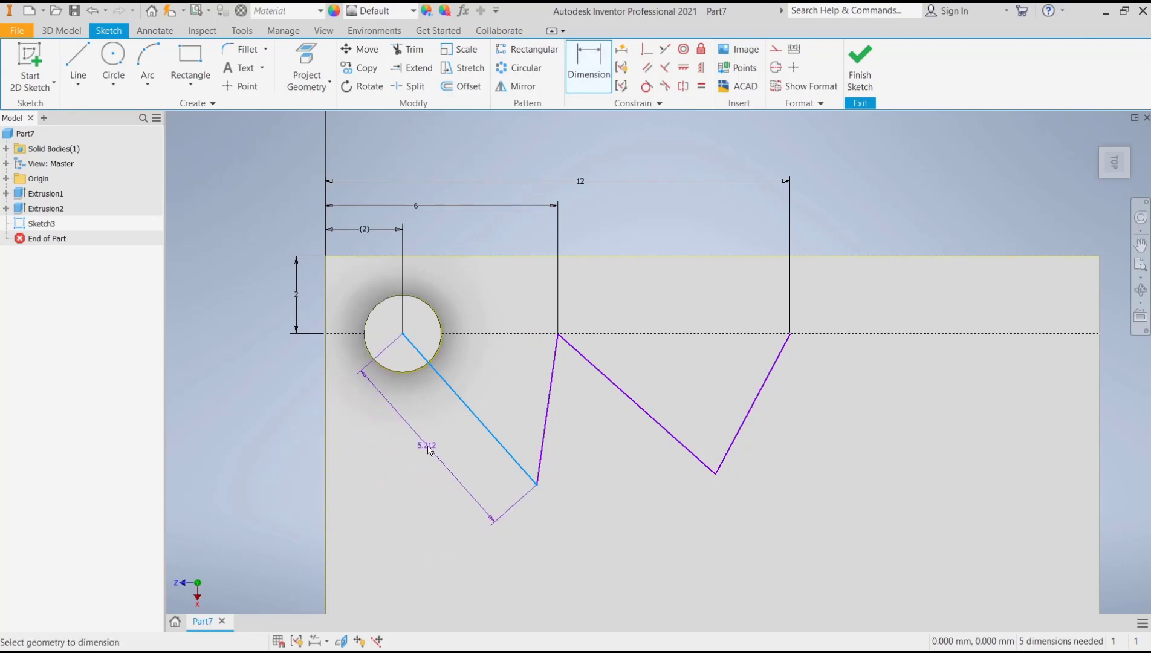
click(445, 436)
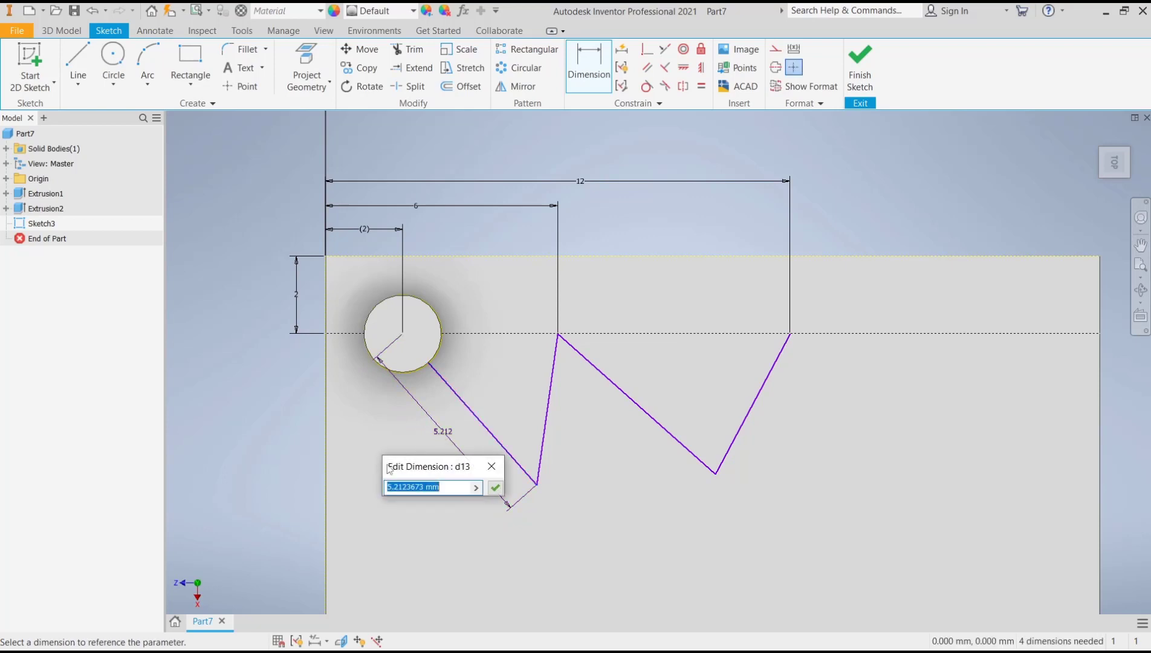
text(7)
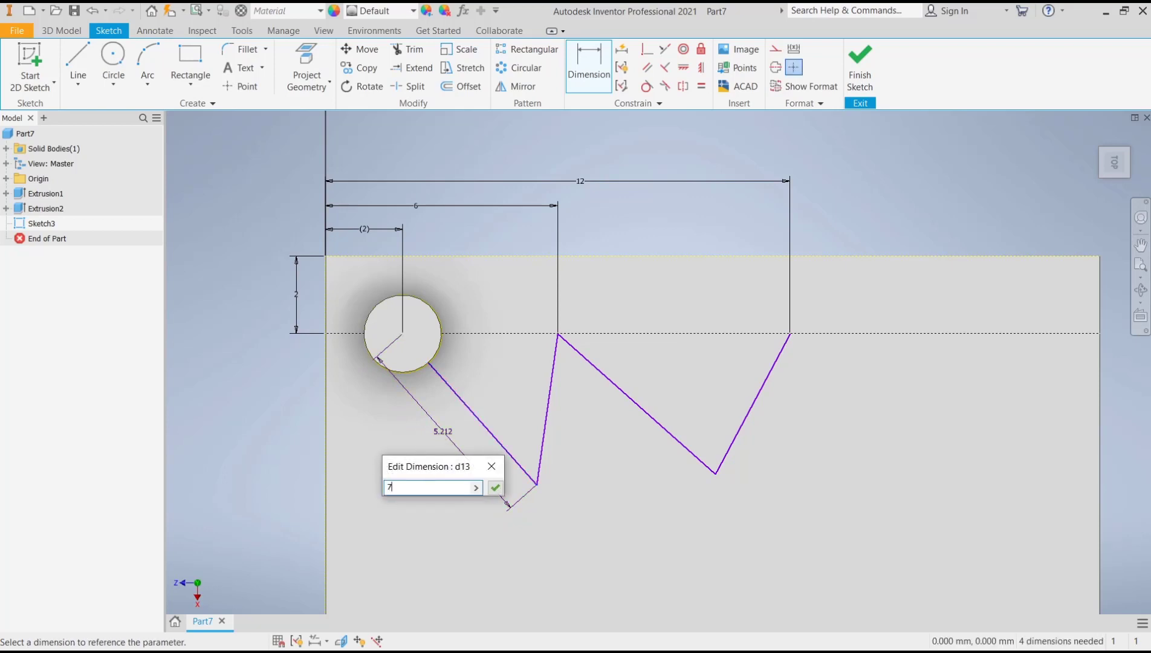
key(Return)
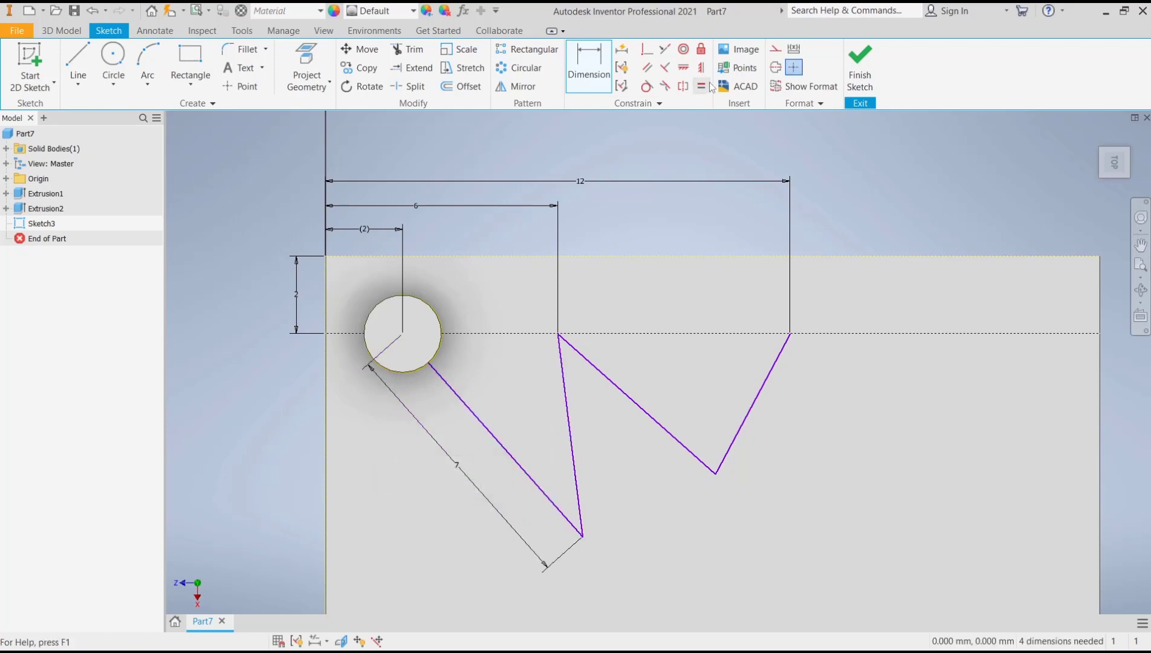
- Constrain all four zigzag lines to equal length
click(702, 86)
click(503, 423)
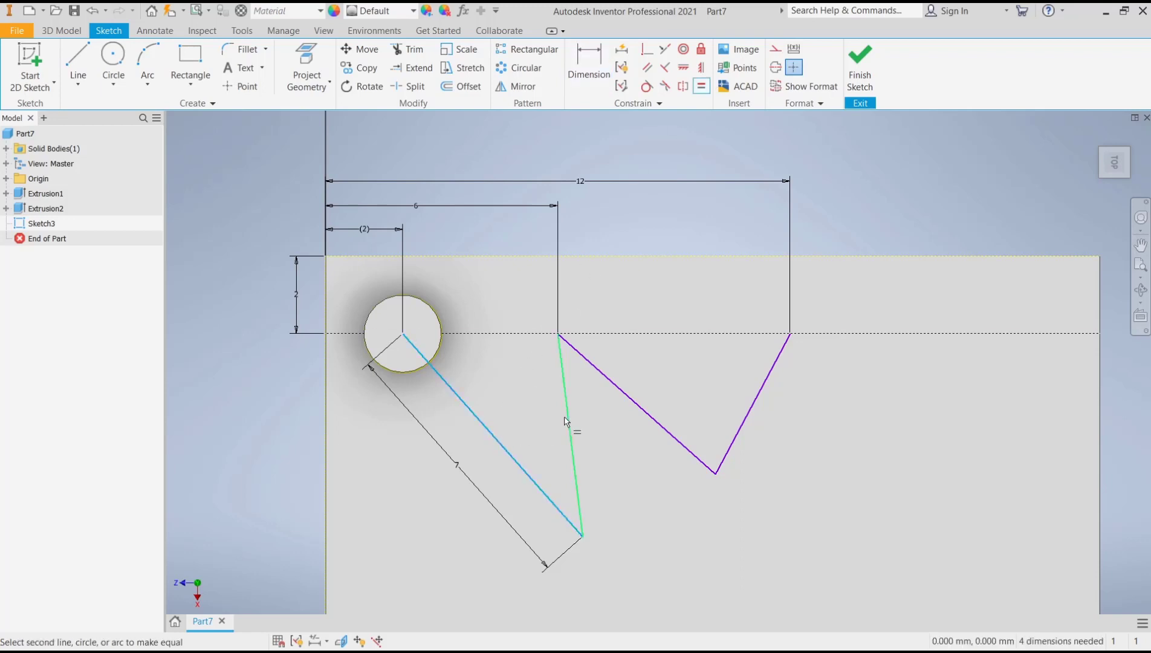
click(569, 421)
click(432, 441)
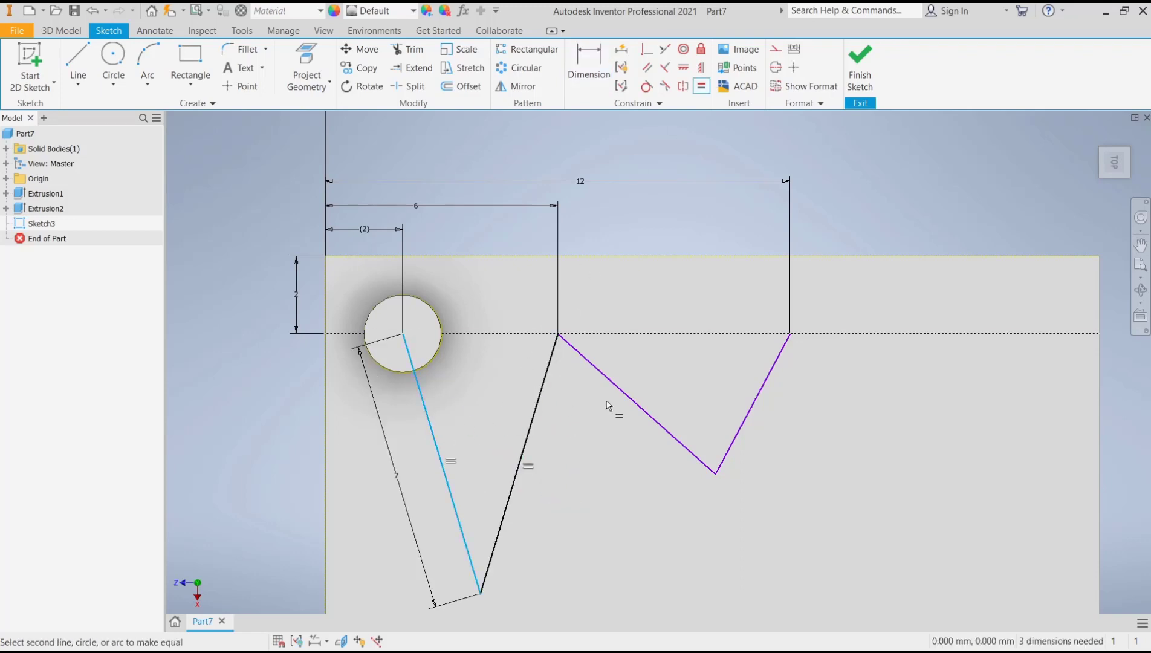
click(620, 393)
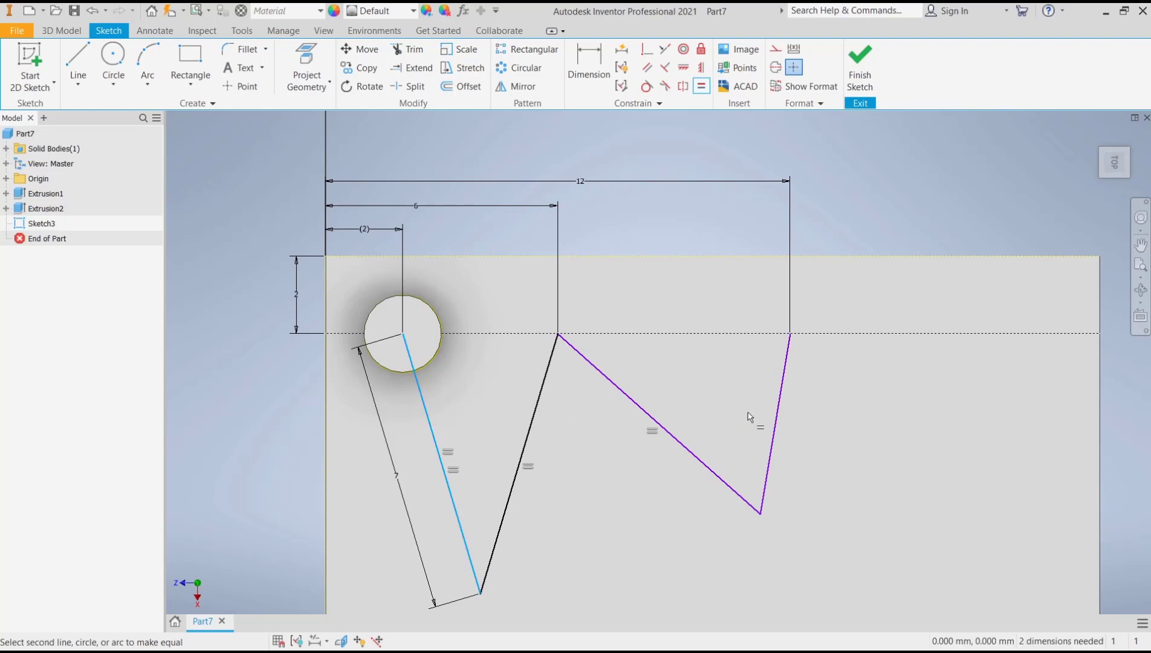
click(775, 422)
key(Escape)
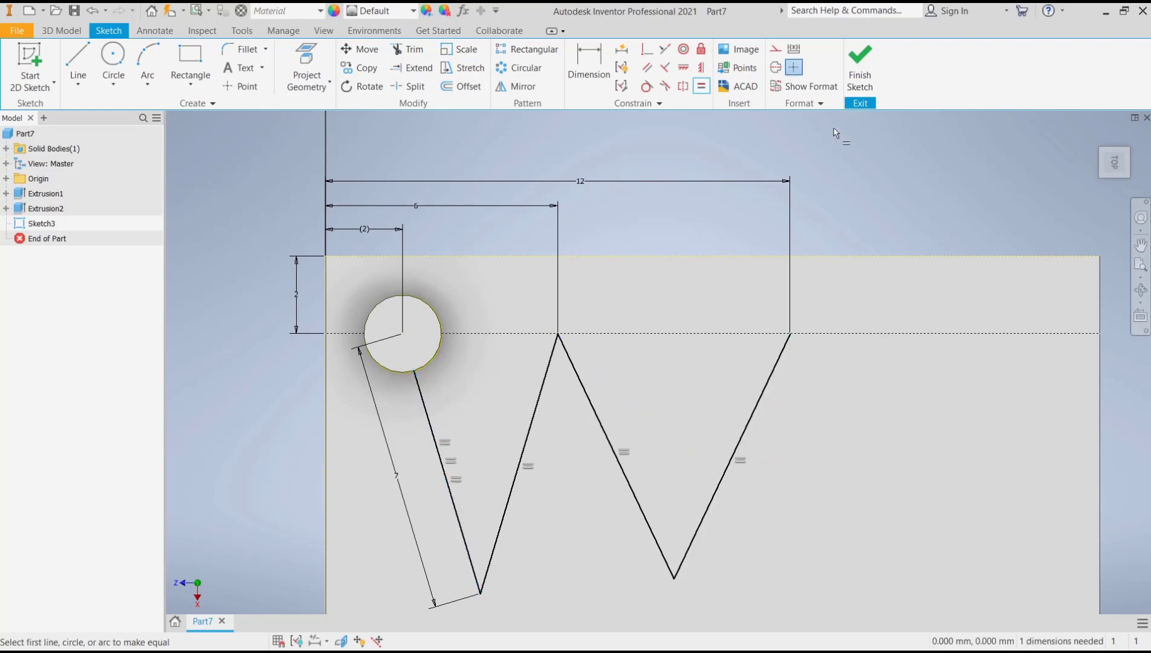
- Finish the sketch and start a rectangular pattern of the cylinder
click(860, 67)
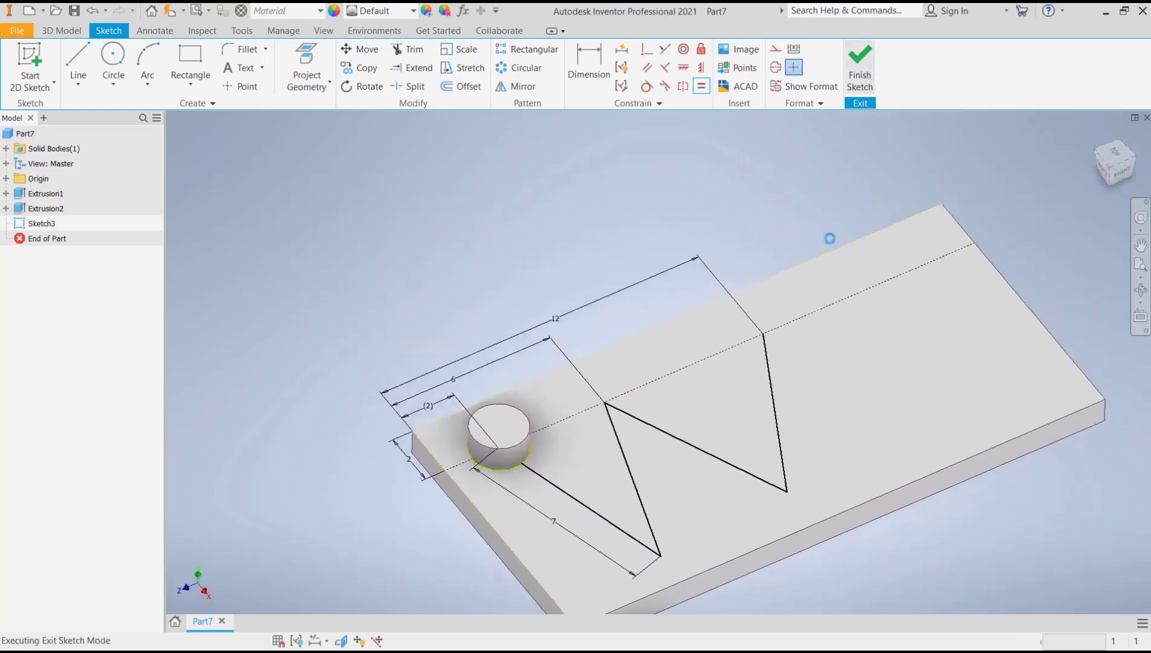
middle_drag(666, 360, 646, 320)
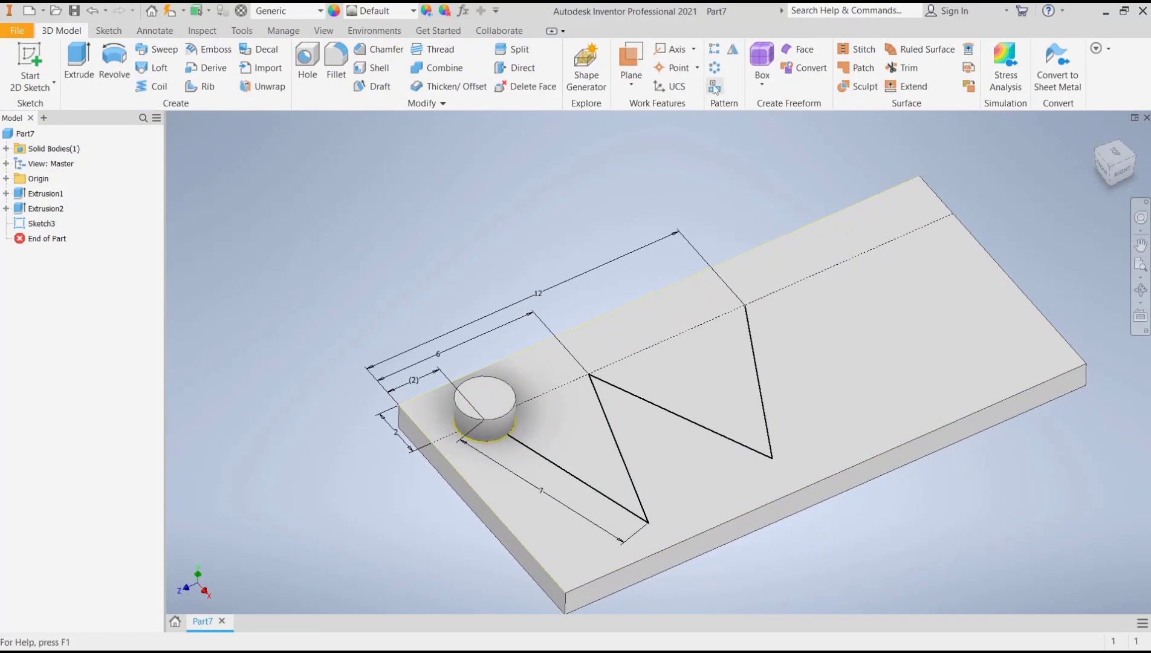
click(714, 50)
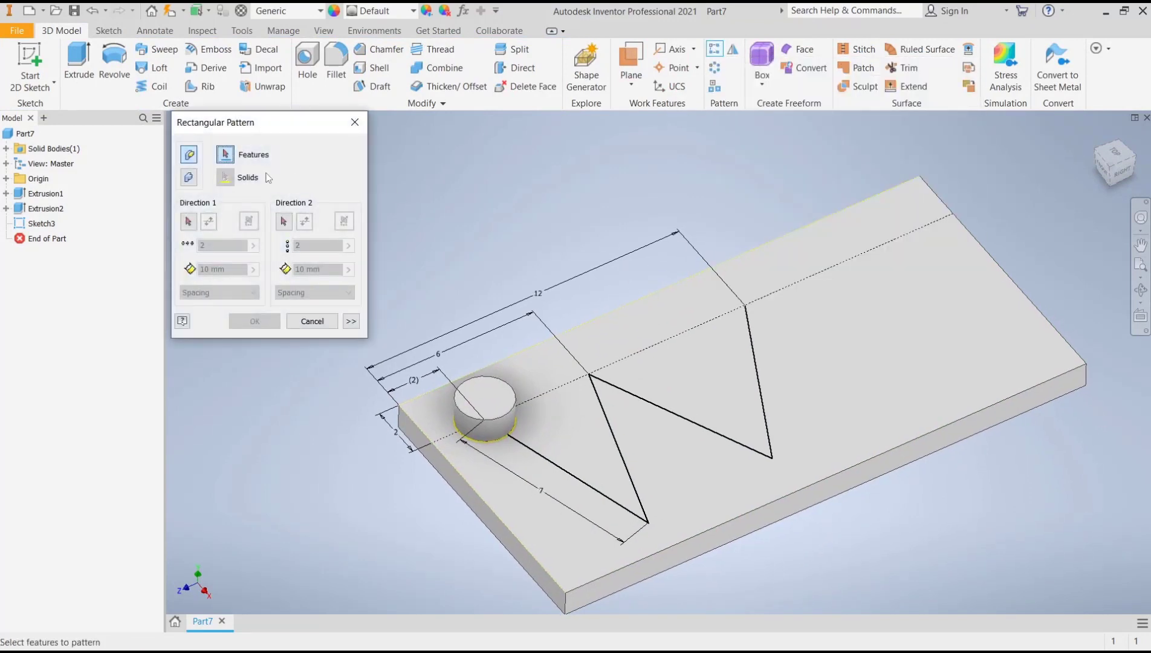
click(496, 411)
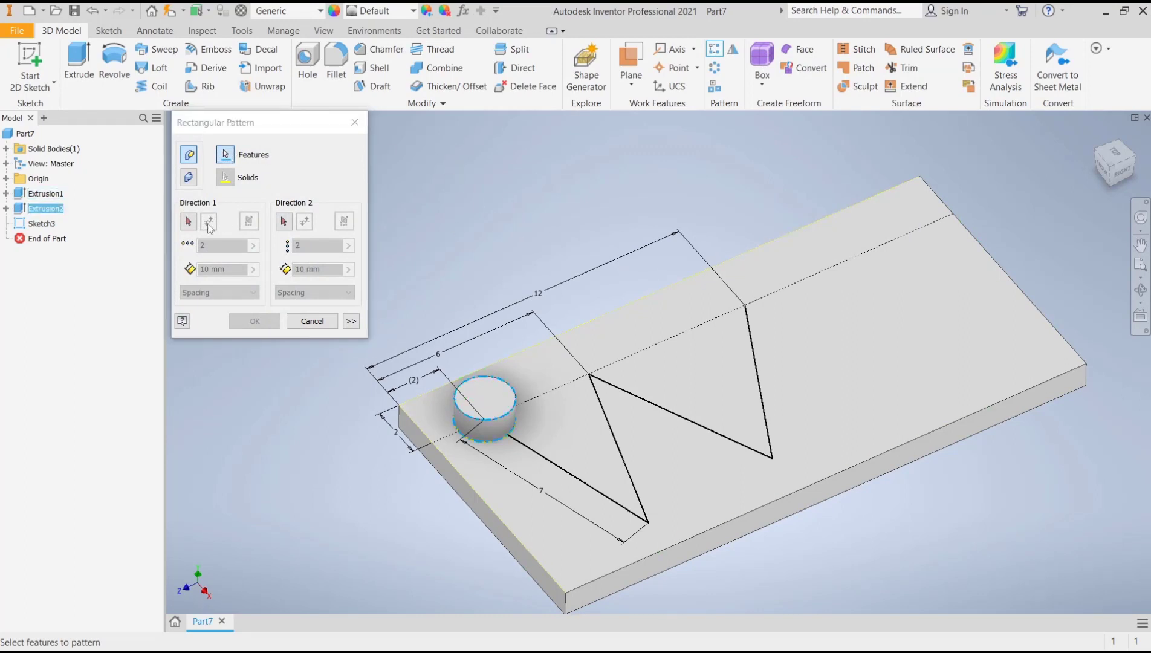
- Pattern along the zigzag as Direction 1 with 3 copies spaced by Curve Length
click(188, 221)
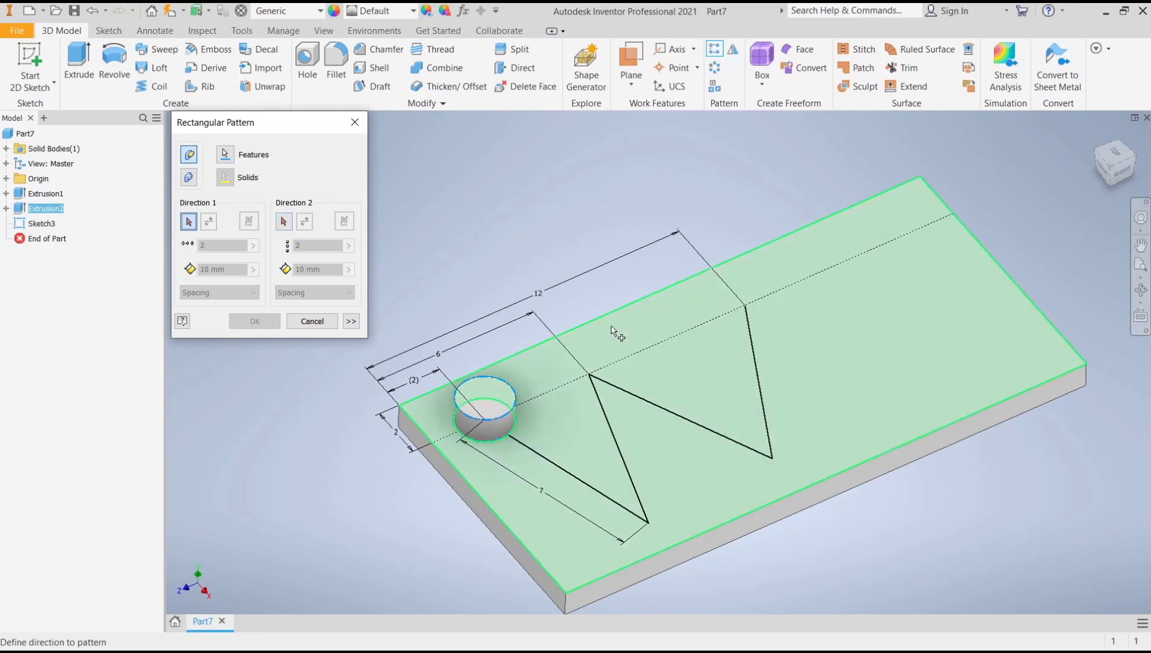
click(607, 417)
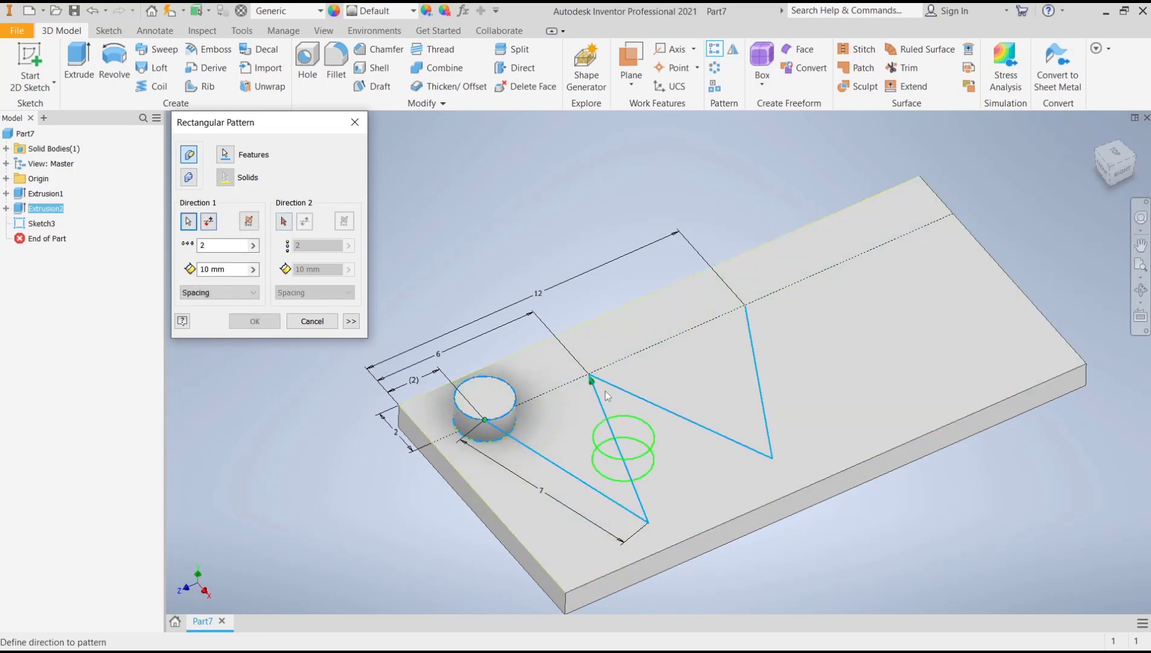
double_click(205, 246)
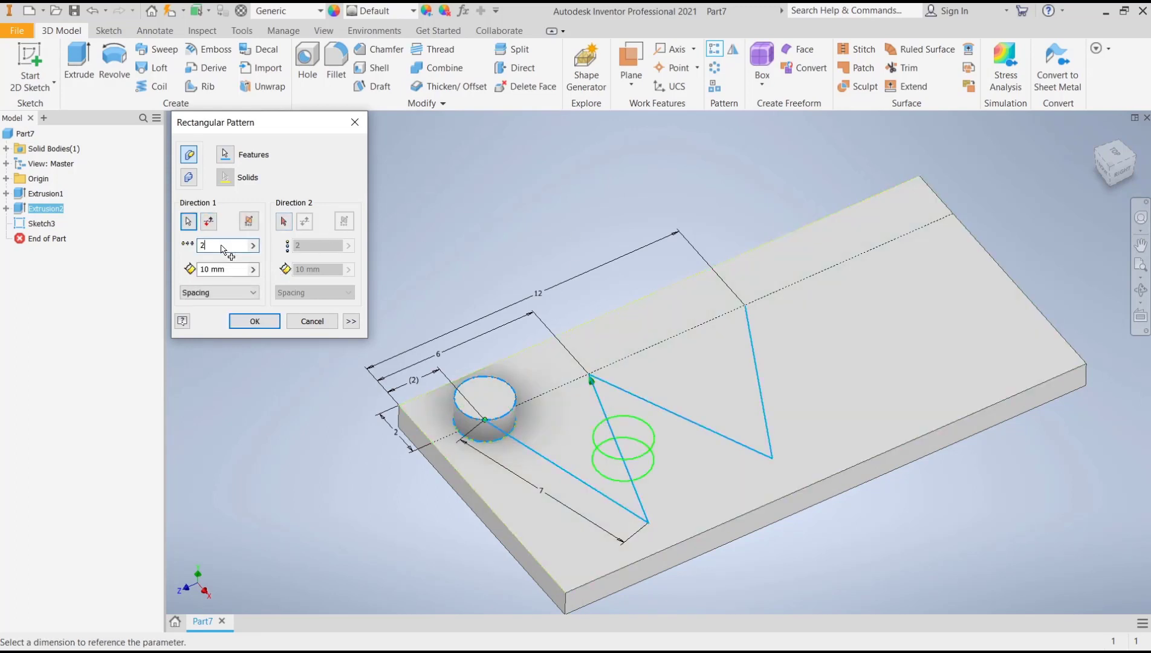
text(3)
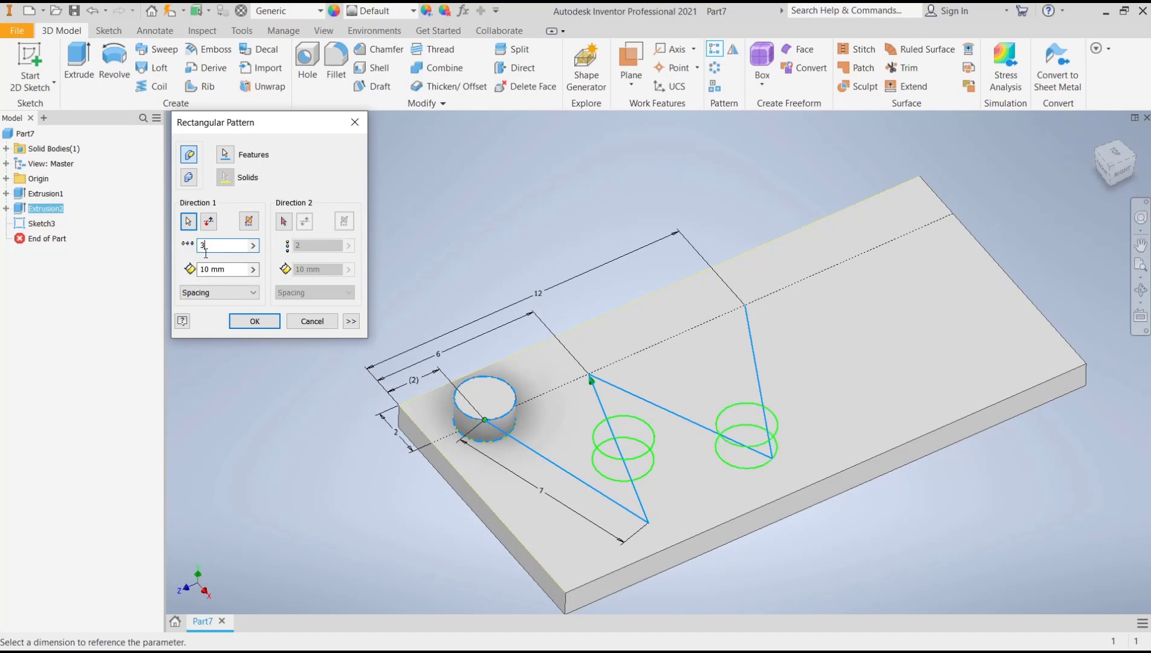
click(216, 293)
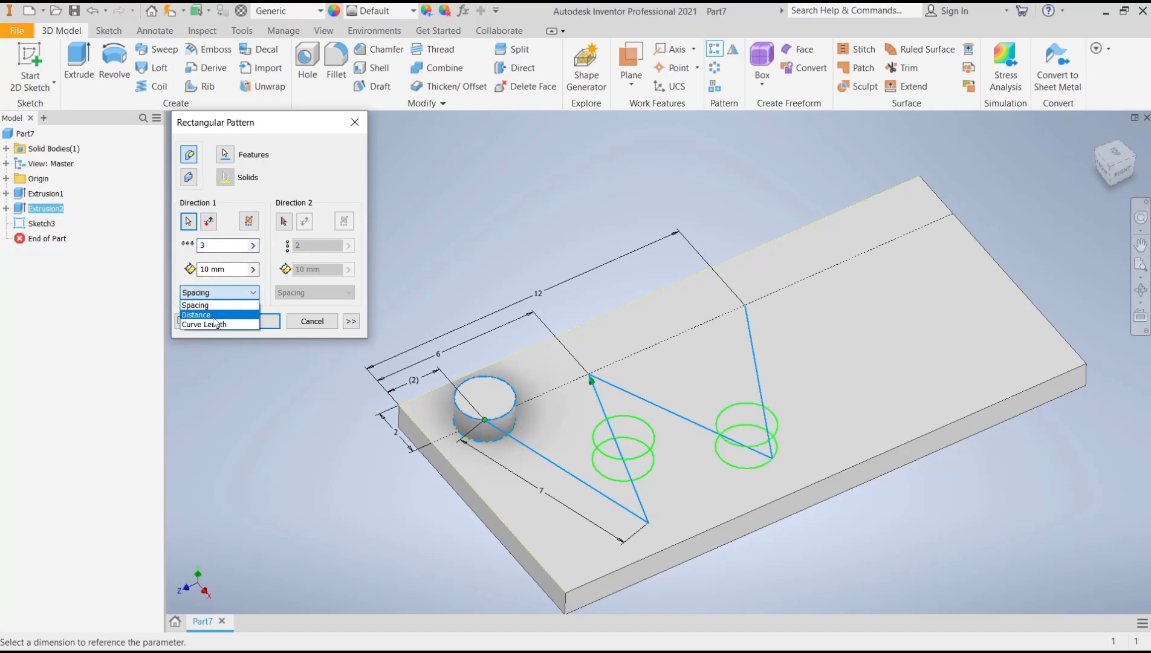
click(204, 324)
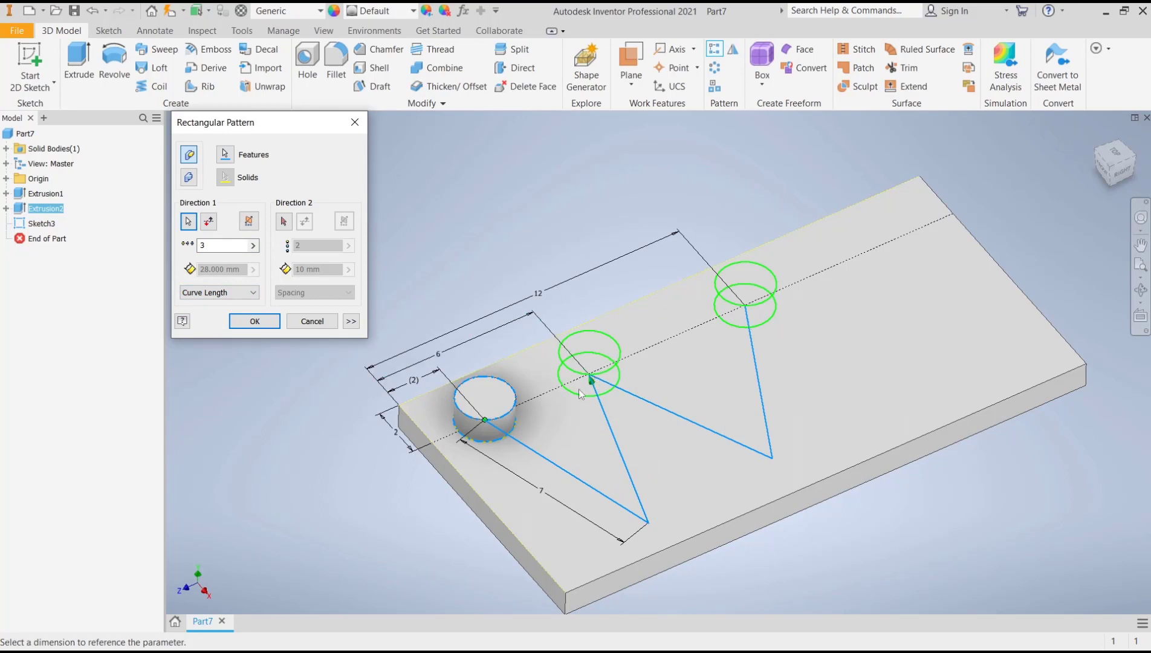
- Use the plate's front edge as Direction 2, with count 2 and spacing 3, and create the pattern
click(283, 222)
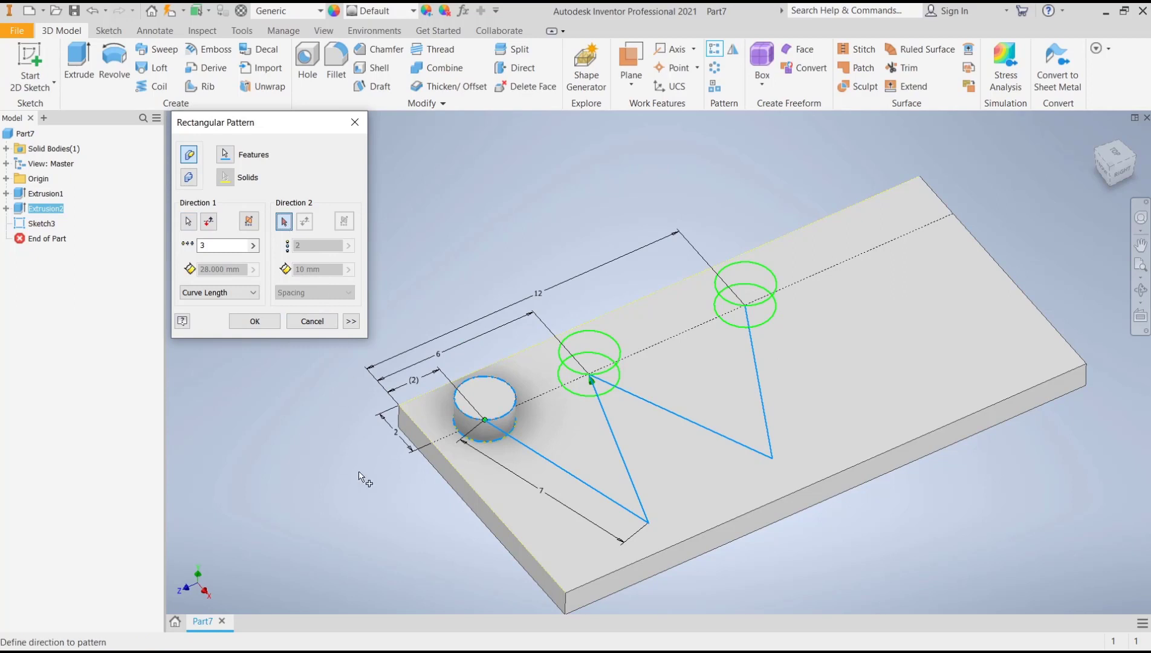
click(484, 500)
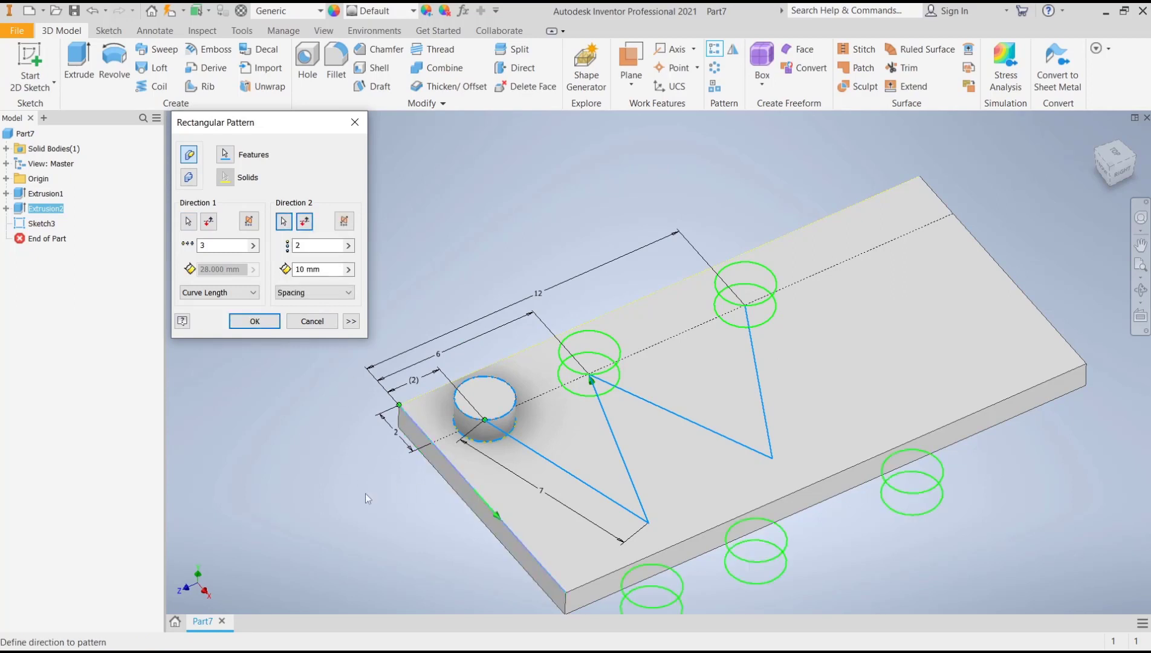
double_click(308, 269)
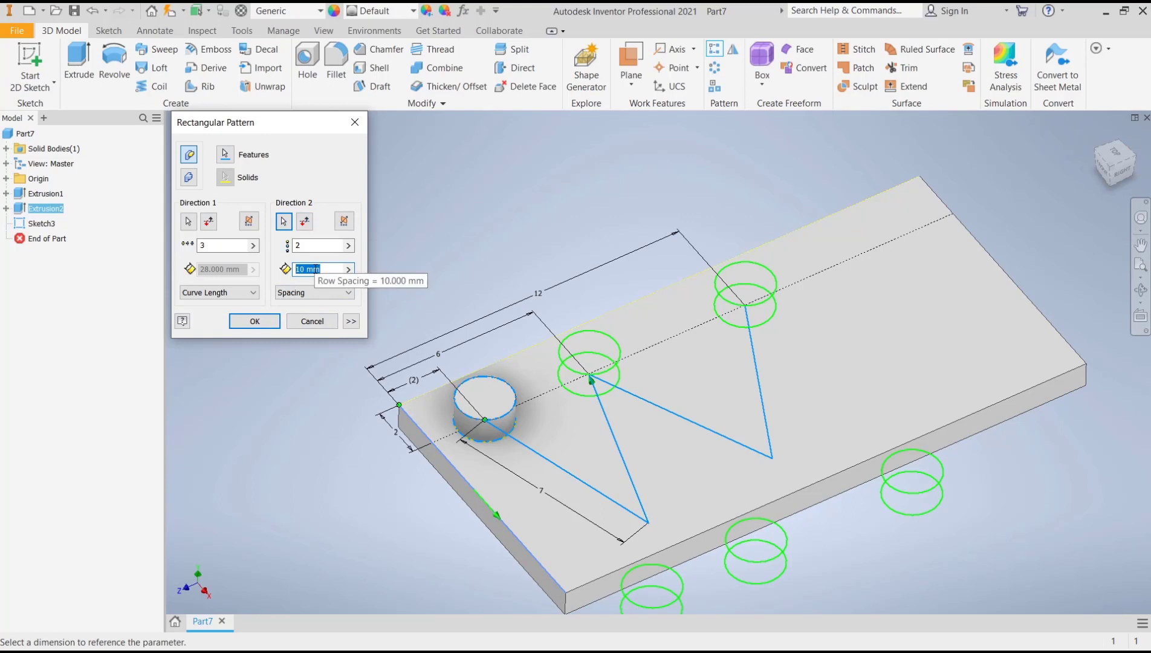
text(3)
click(318, 244)
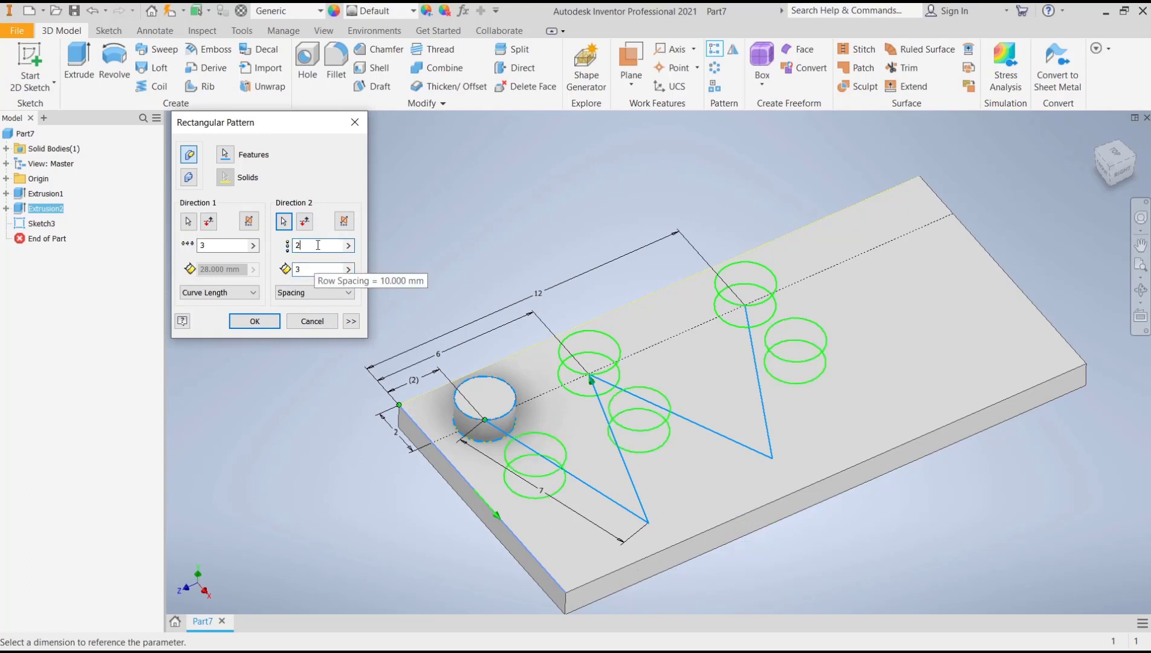
click(255, 321)
- Orbit the view to inspect the six patterned cylinders
key(F4)
mouse_move(828, 396)
mouse_down()
mouse_move(762, 344)
mouse_move(754, 371)
mouse_up()
key(Escape)
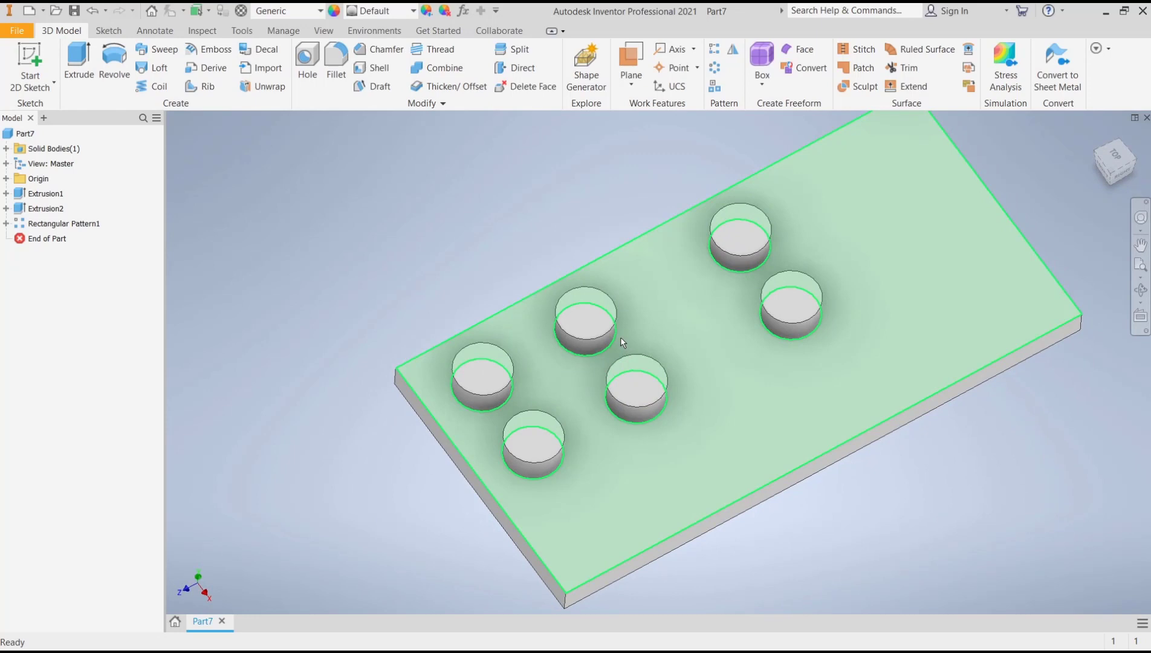